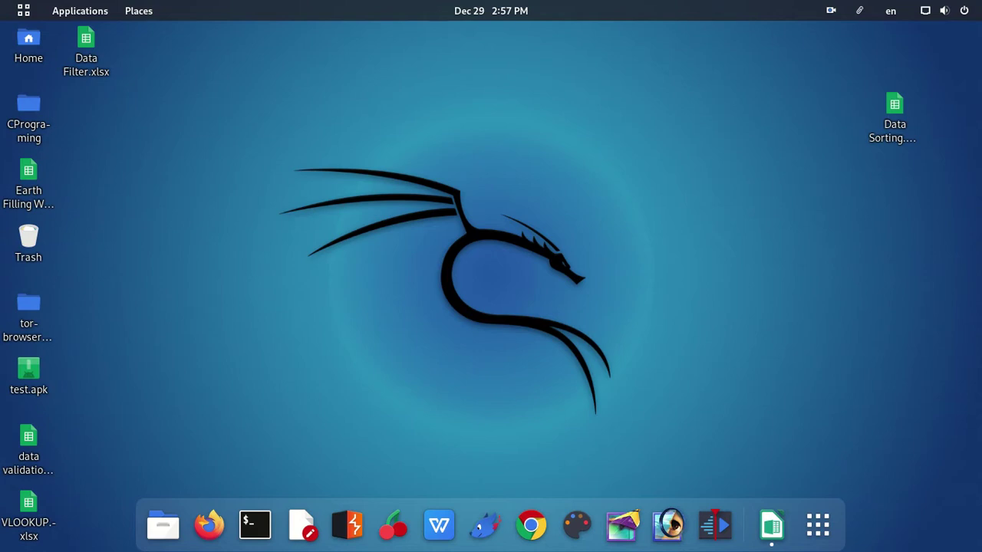
Switch to the Data Sorting.xlsx workbook in WPS Spreadsheets and review the CL 3 results table from roll numbers to grades
left_click(771, 526)
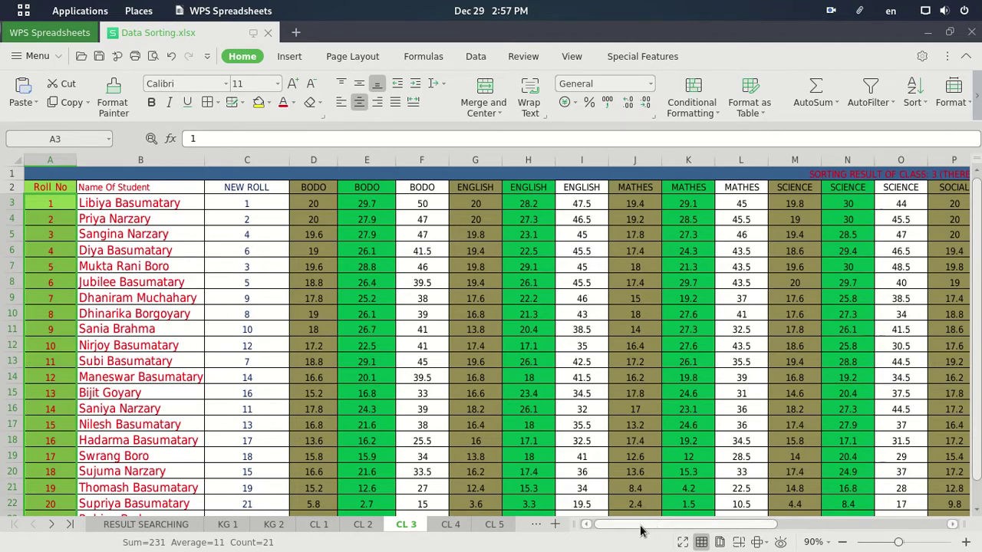
mouse_move(642, 529)
left_mouse_down()
mouse_move(819, 526)
mouse_move(641, 537)
left_mouse_up()
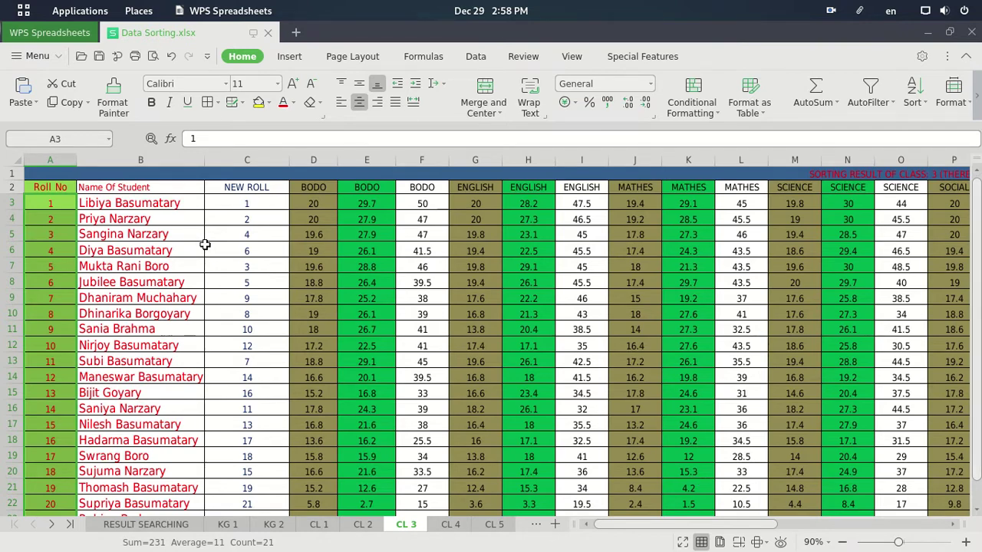
scroll(494, 259, "down", 2)
scroll(503, 261, "up", 2)
left_click_drag(635, 533, 818, 532)
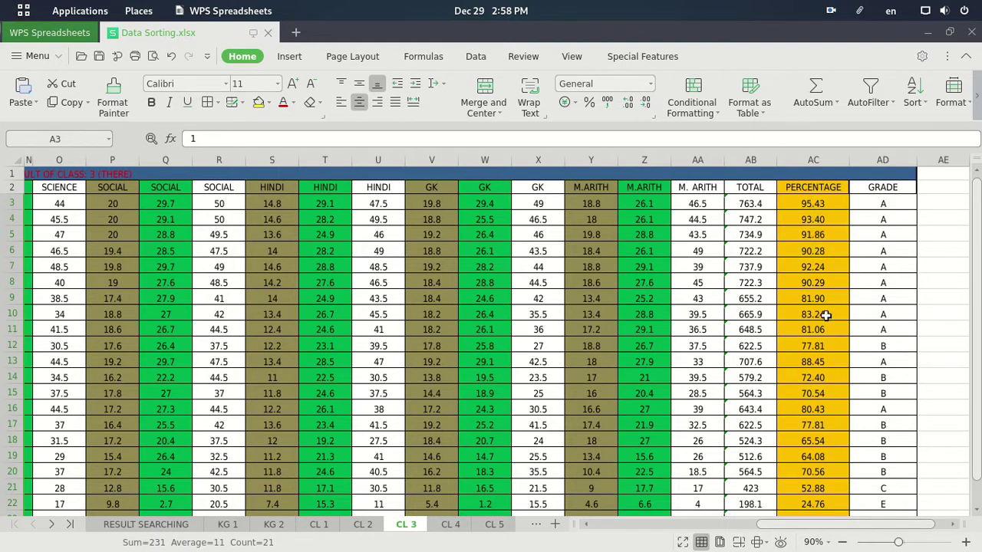
scroll(804, 347, "down", 3)
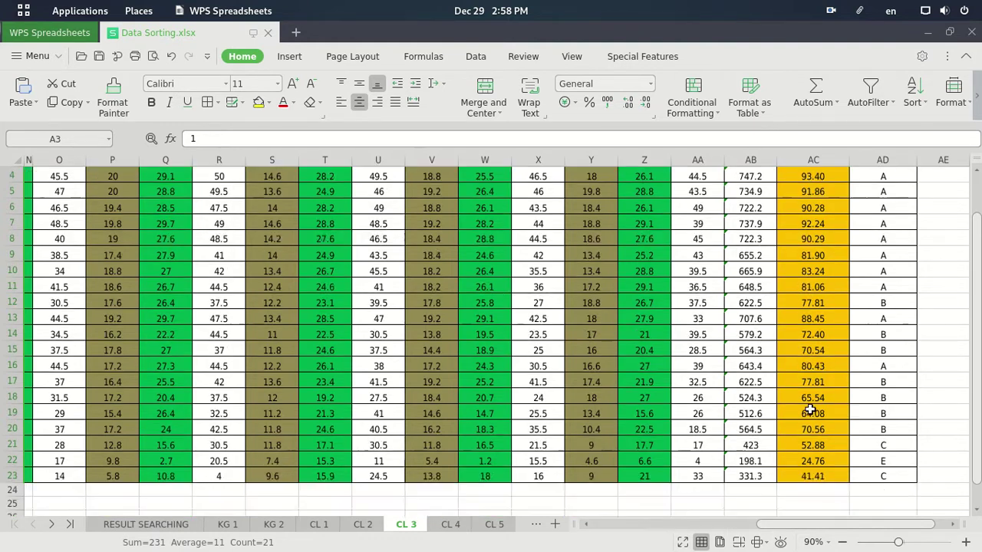
scroll(815, 394, "up", 1)
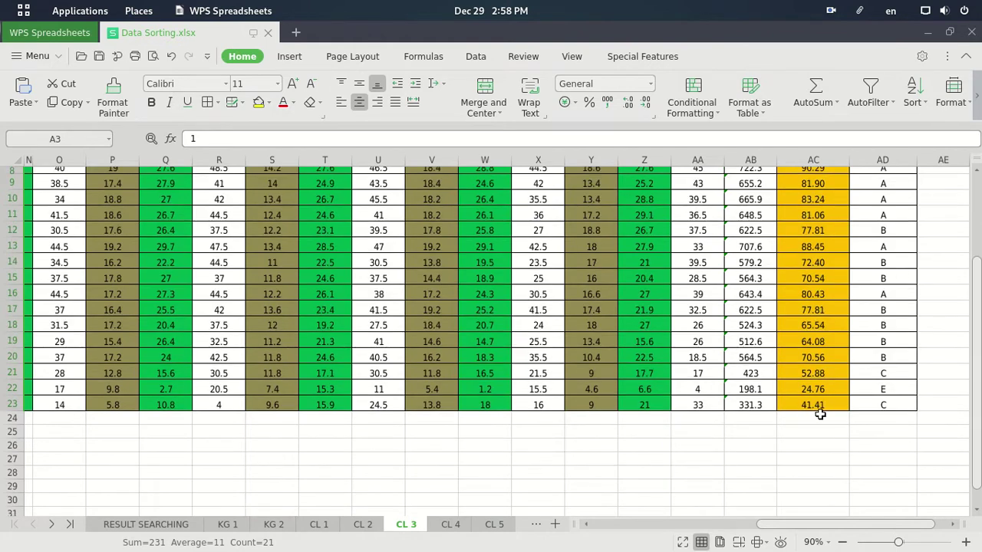
scroll(816, 367, "up", 3)
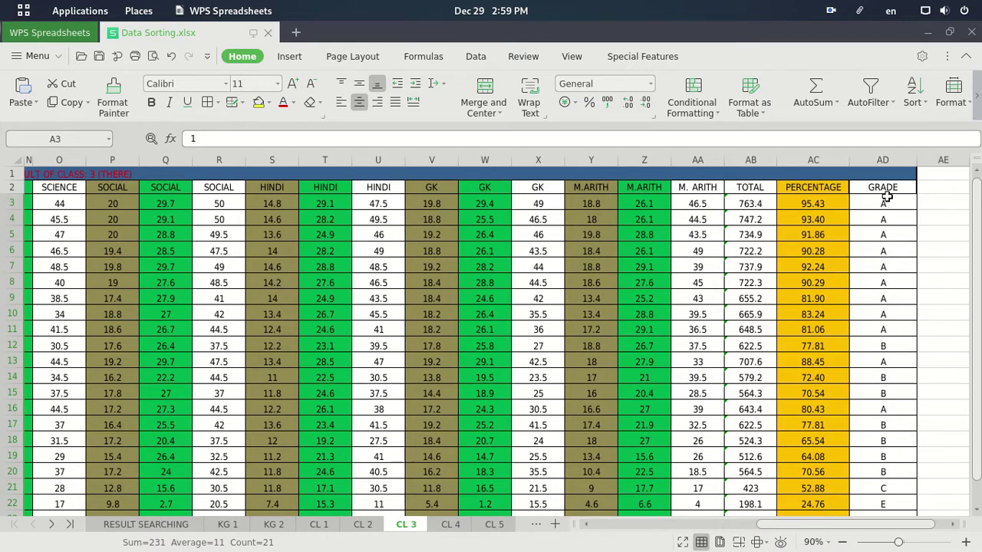
left_click_drag(791, 525, 629, 525)
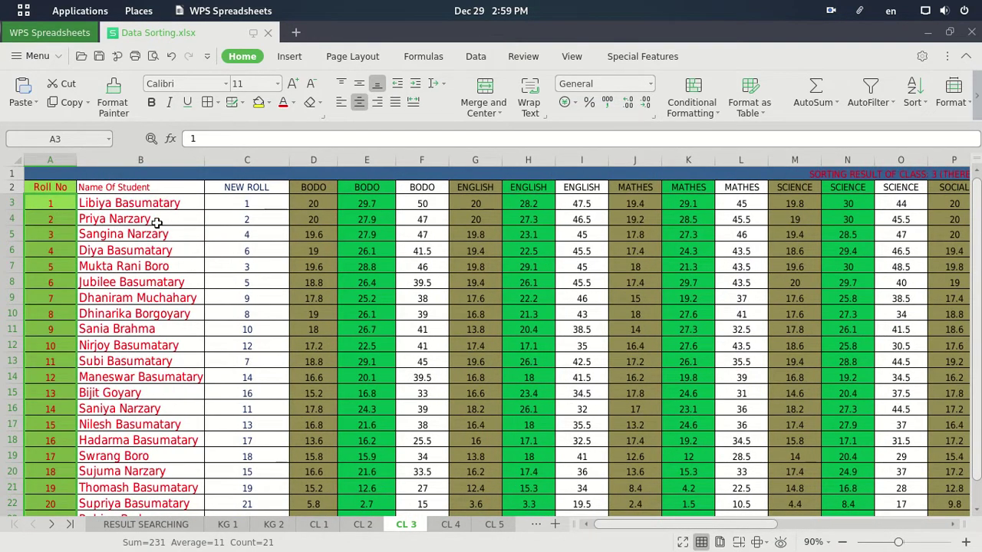
scroll(148, 488, "down", 2)
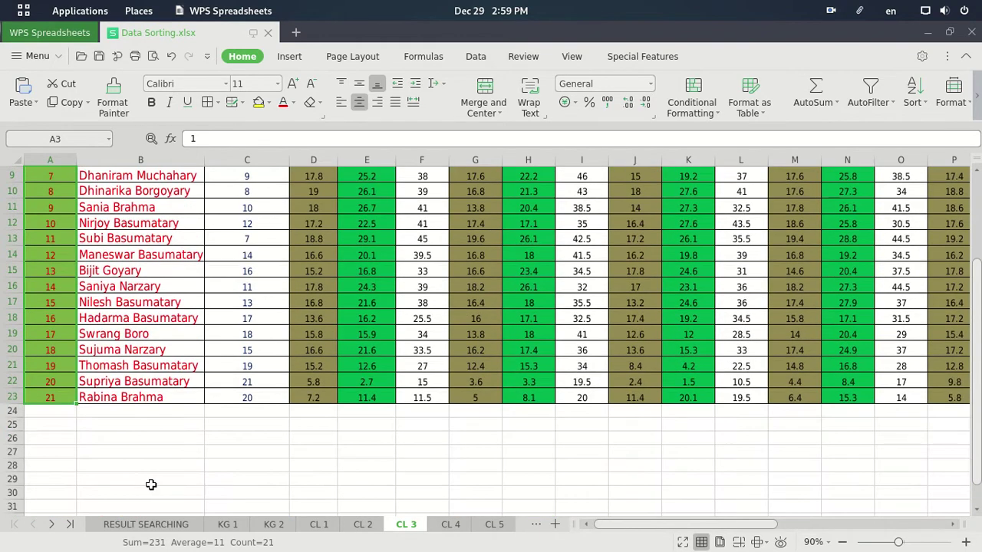
scroll(151, 483, "up", 2)
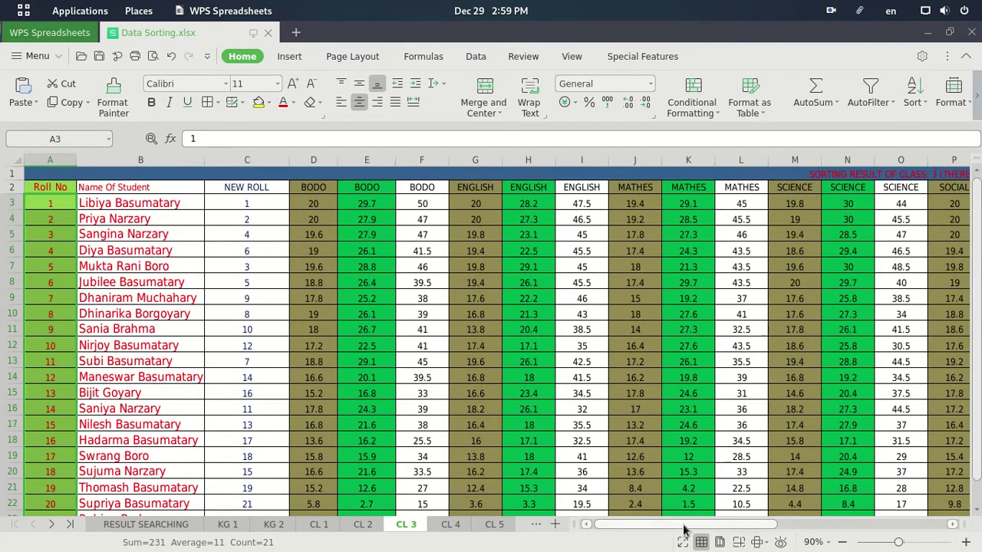
Sort the CL 3 results by the TOTAL column in descending order, expanding the selection to the adjacent data
left_click_drag(691, 525, 903, 528)
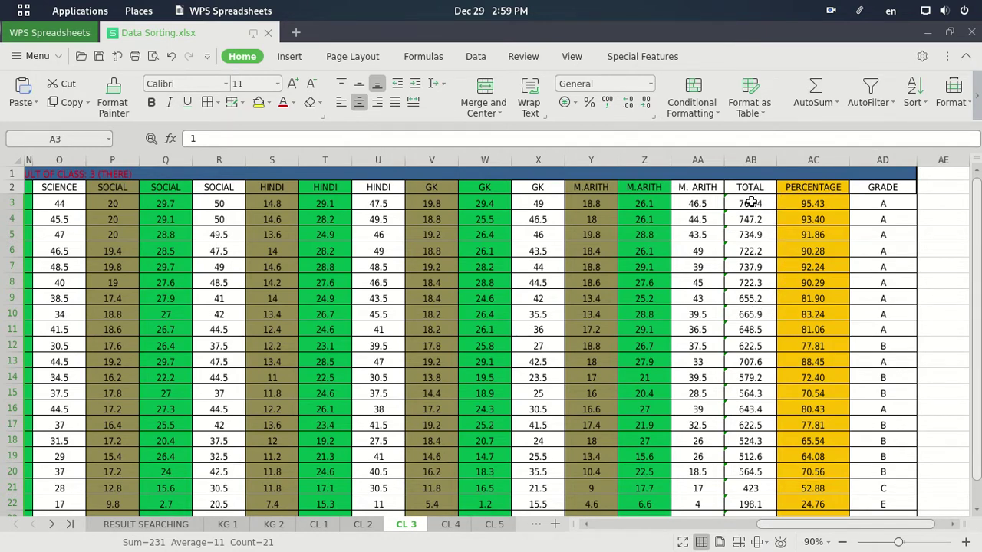
left_click_drag(751, 202, 750, 477)
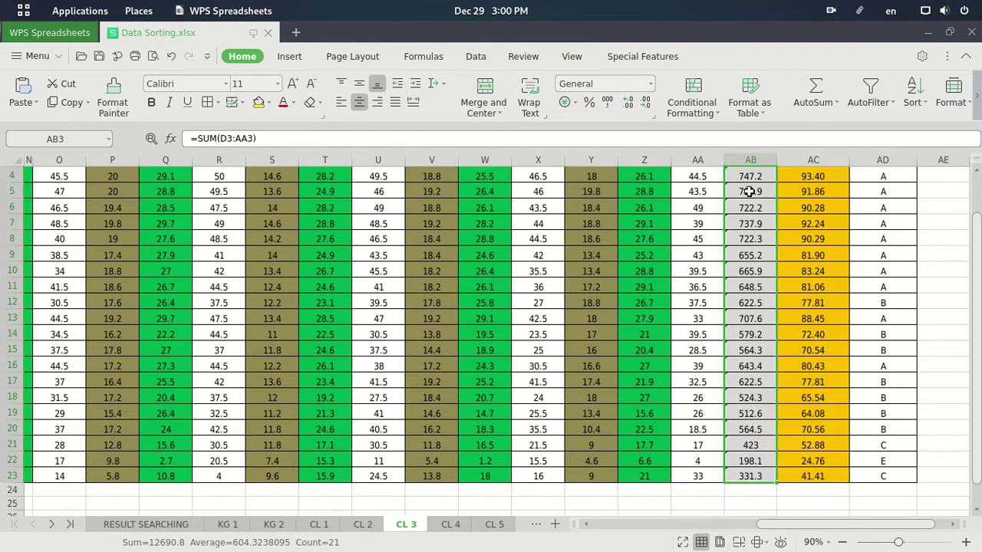
scroll(750, 204, "up", 1)
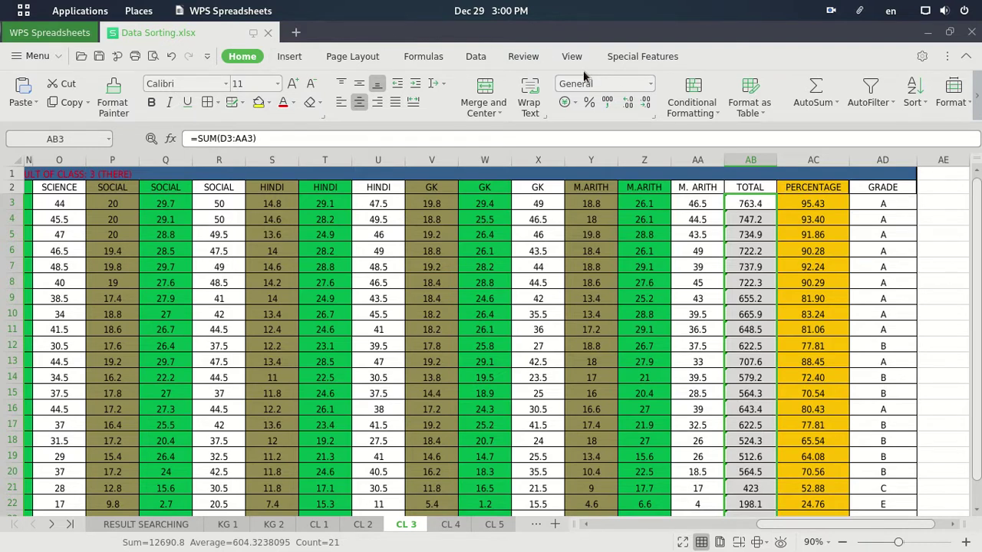
left_click(920, 107)
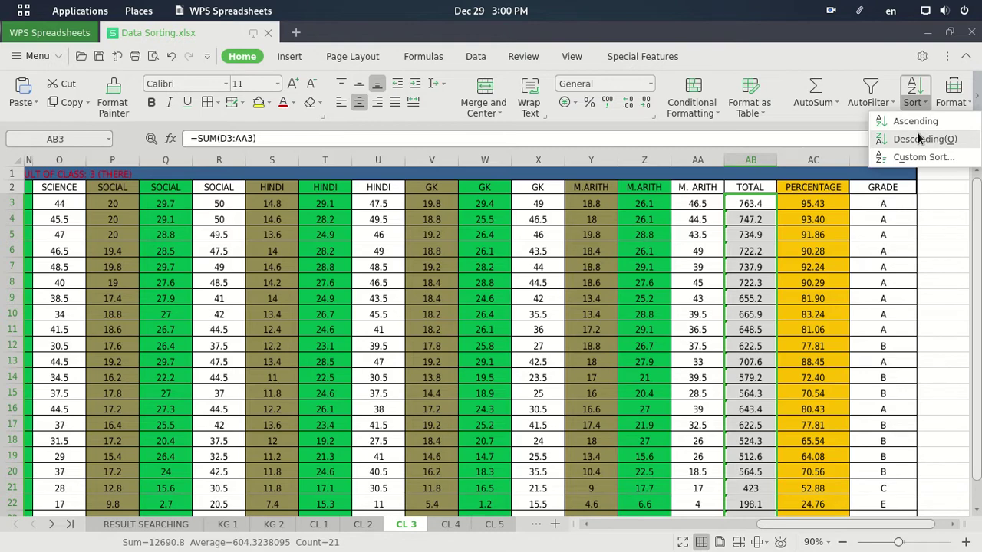
left_click(916, 139)
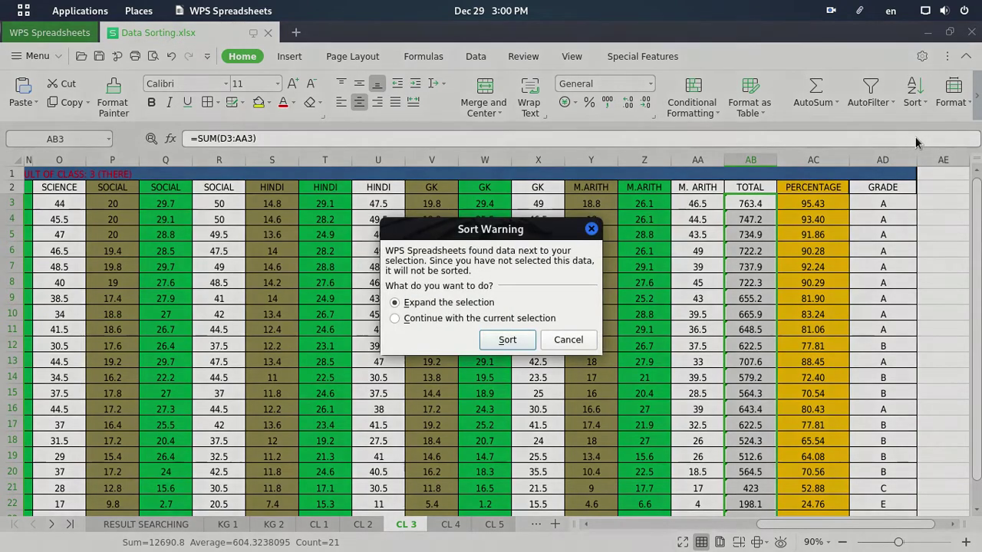
left_click(507, 342)
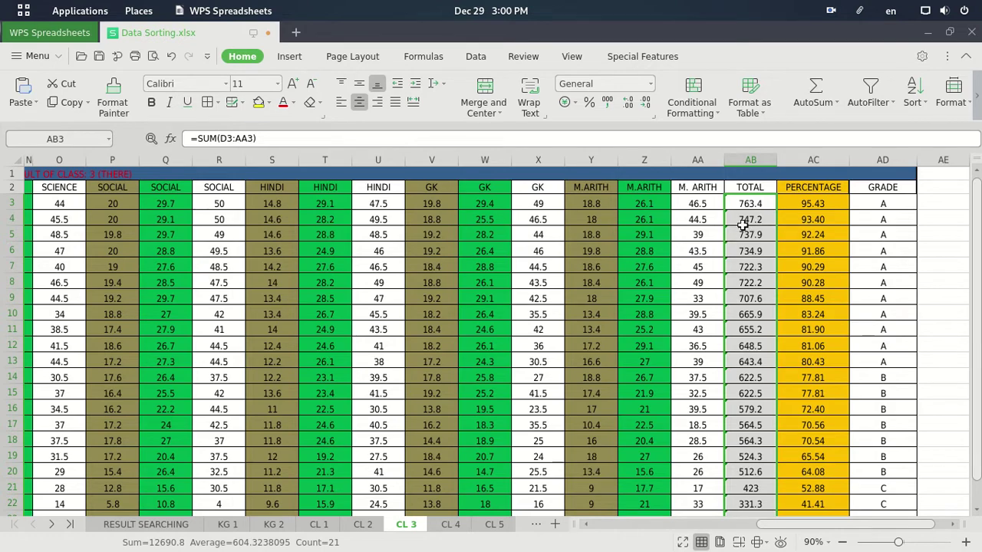
scroll(741, 399, "down", 3)
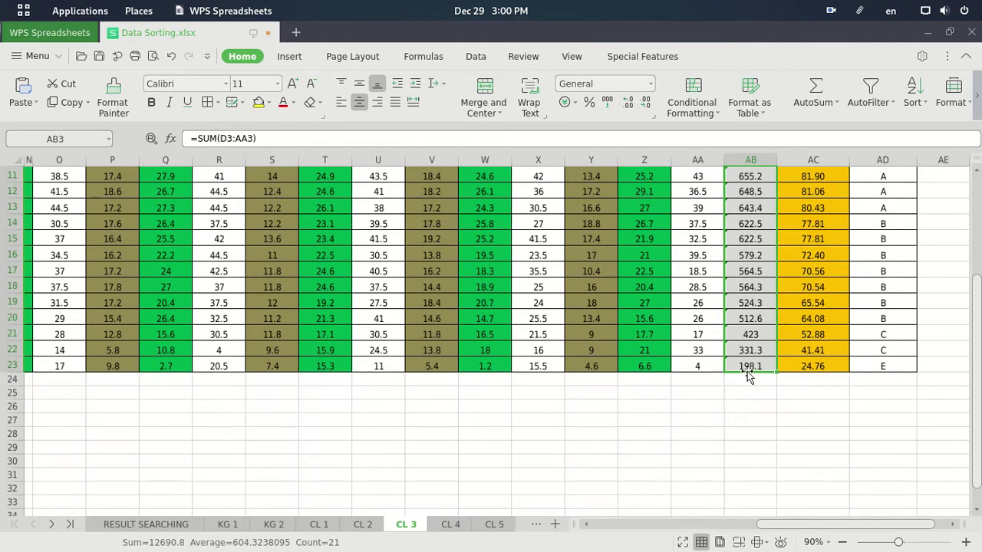
scroll(745, 345, "up", 3)
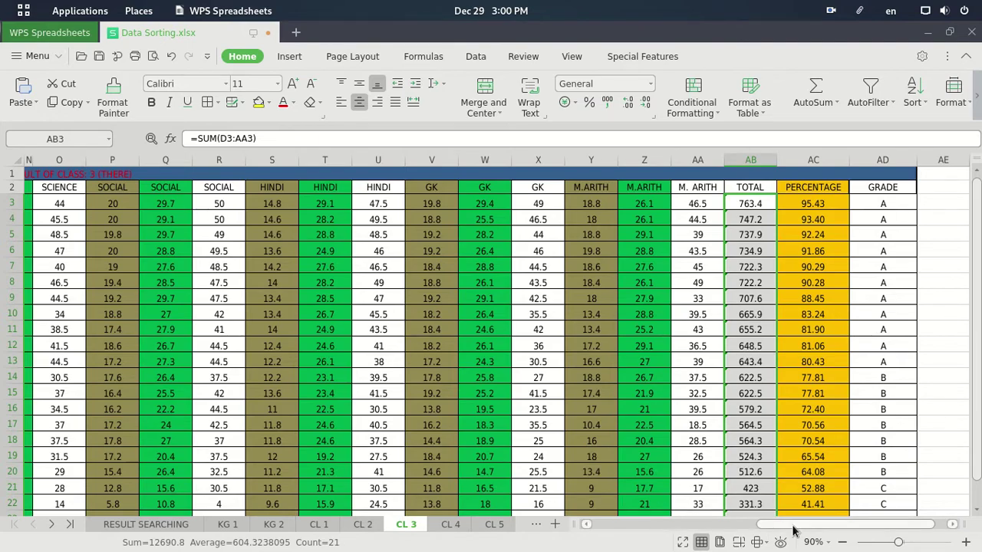
Sort the student records by the PERCENTAGE column in ascending order, with the selection expanded to the neighbouring columns
left_click_drag(793, 527, 847, 525)
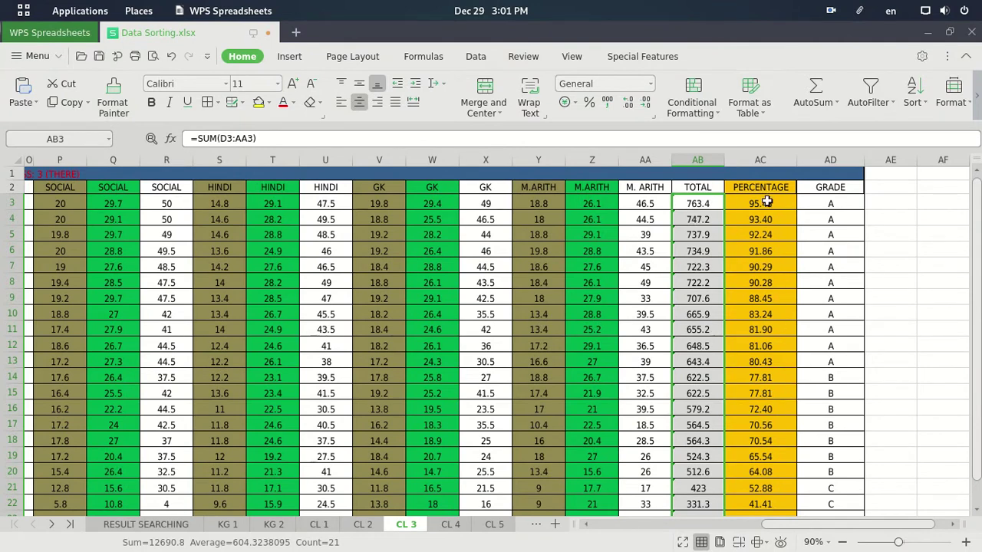
left_click_drag(767, 203, 764, 488)
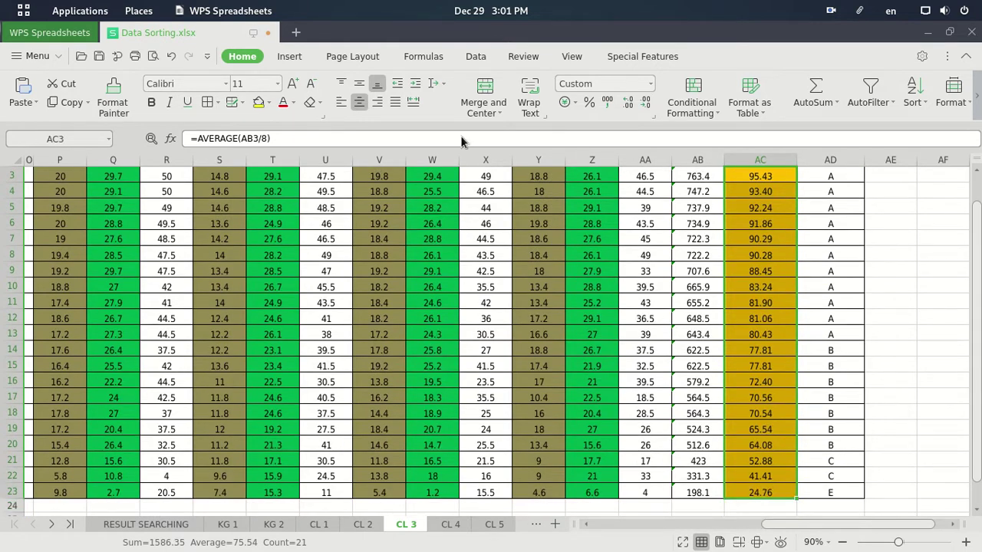
left_click(920, 106)
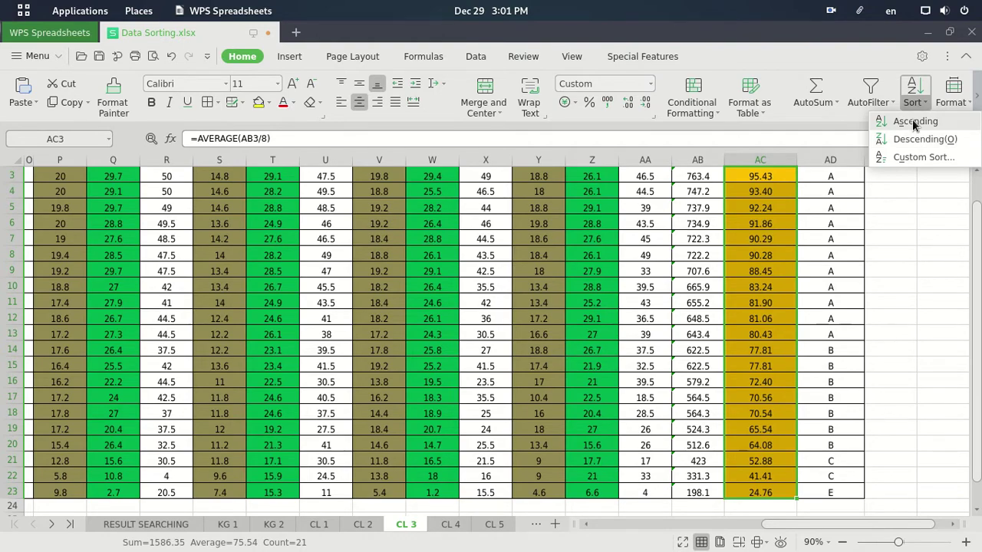
left_click(912, 121)
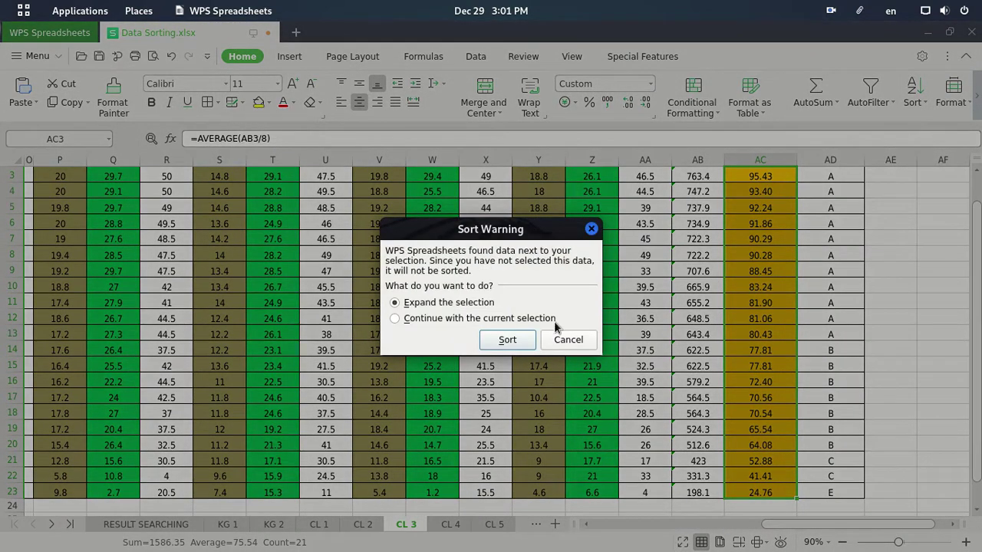
left_click(505, 340)
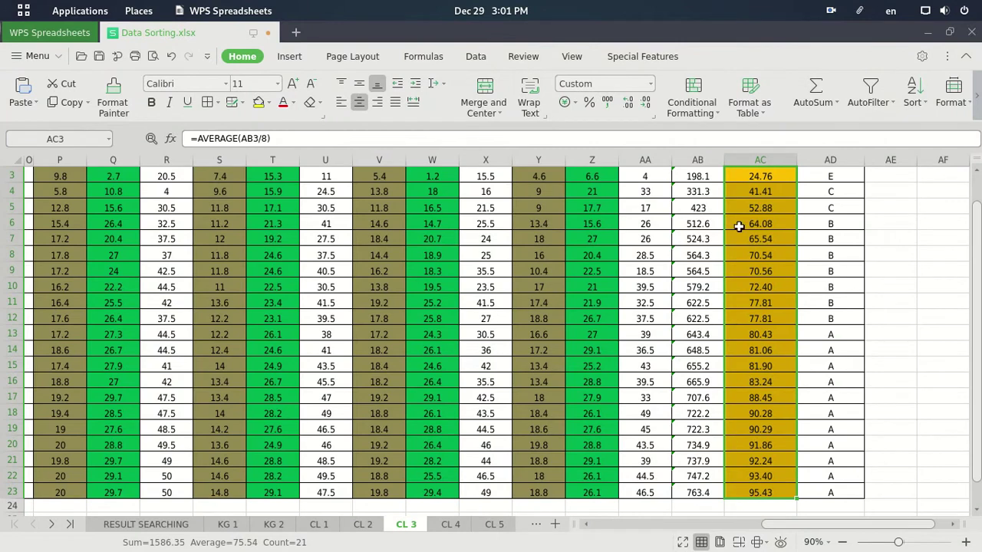
scroll(692, 470, "down", 2)
scroll(707, 444, "up", 3)
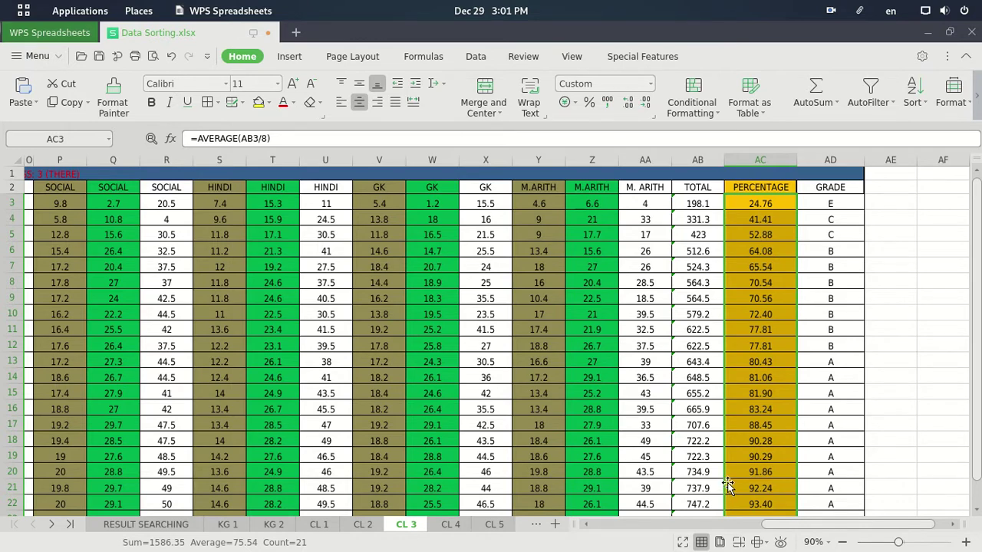
Sort the records by the GRADE column in ascending order, expanding the selection so whole rows move together
left_click(831, 203)
left_click_drag(831, 203, 833, 488)
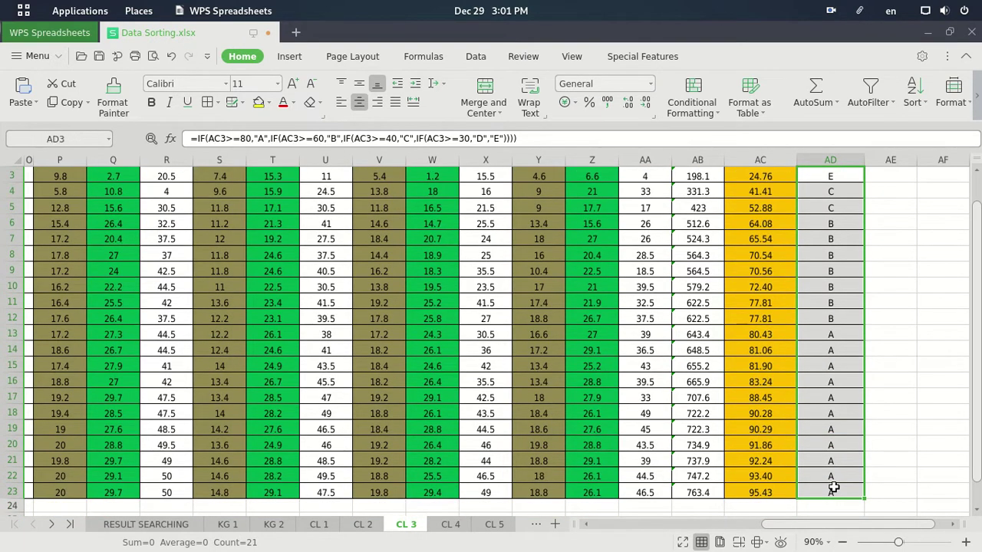
left_click(923, 107)
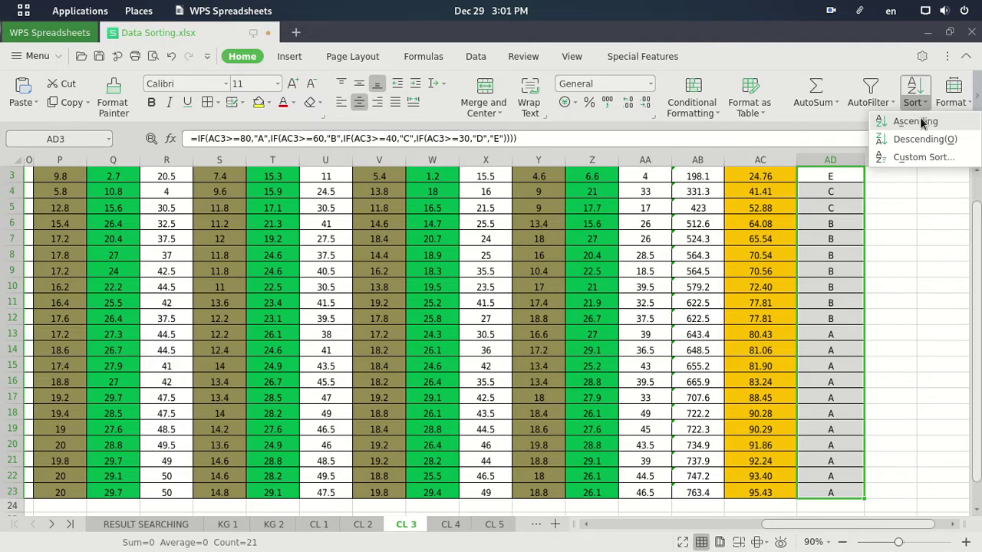
left_click(921, 123)
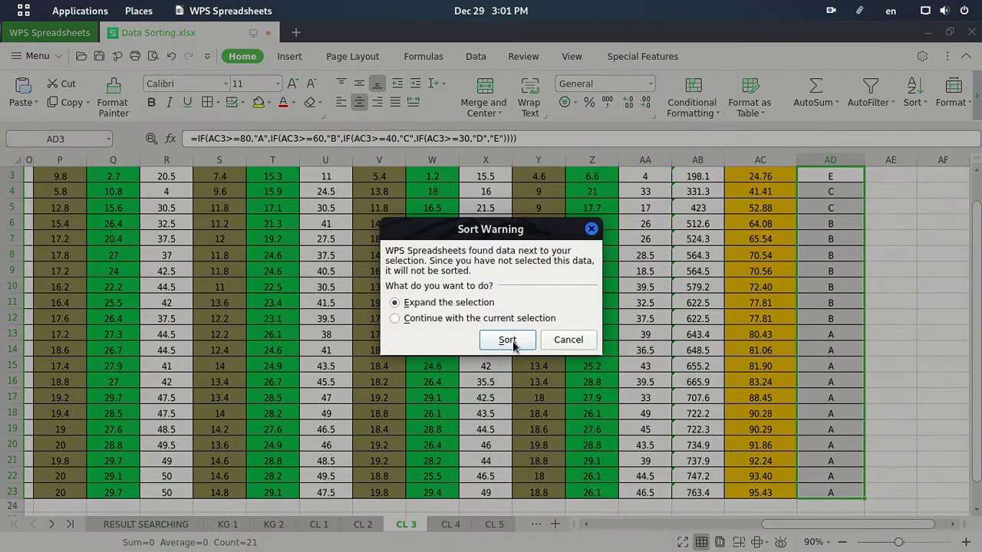
left_click(514, 342)
scroll(818, 466, "down", 2)
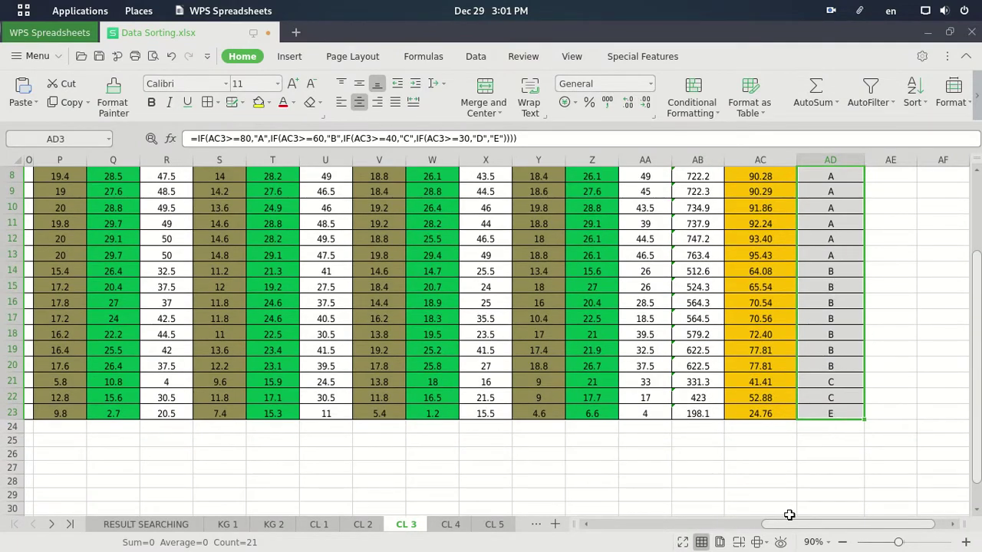
Sort the records alphabetically by the Name Of Student column in ascending order, expanding the selection to the adjacent data
left_click_drag(798, 525, 577, 545)
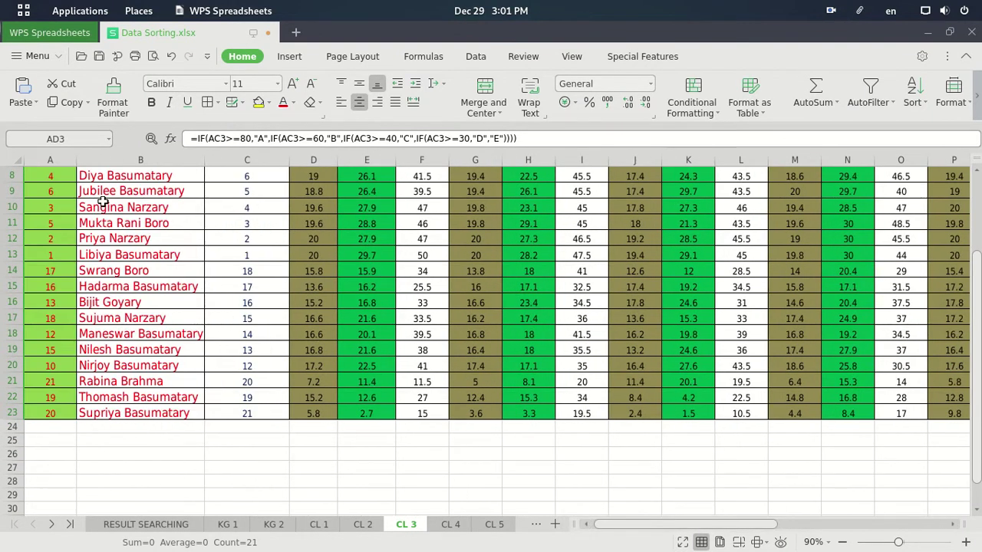
scroll(100, 204, "up", 3)
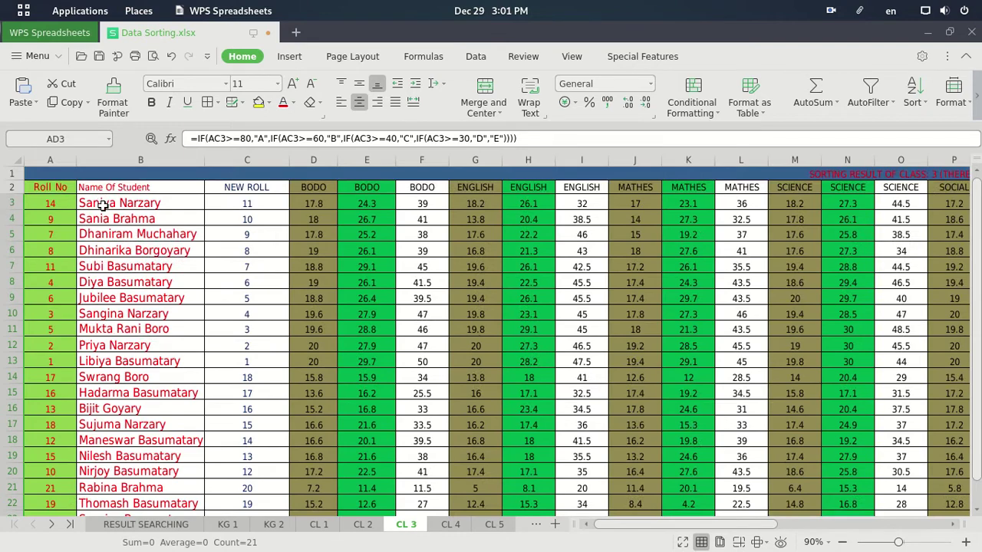
left_click_drag(102, 204, 123, 475)
scroll(125, 390, "up", 1)
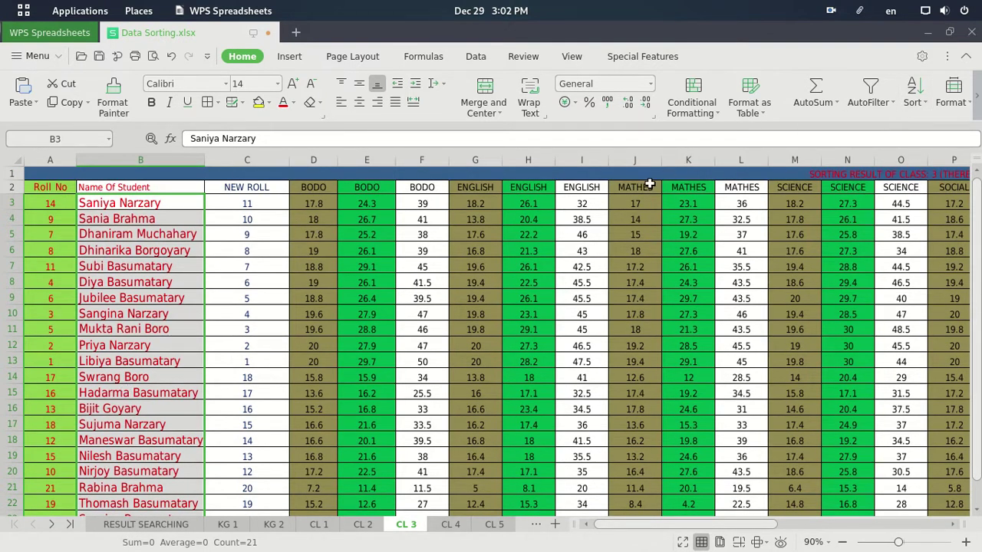
left_click(928, 104)
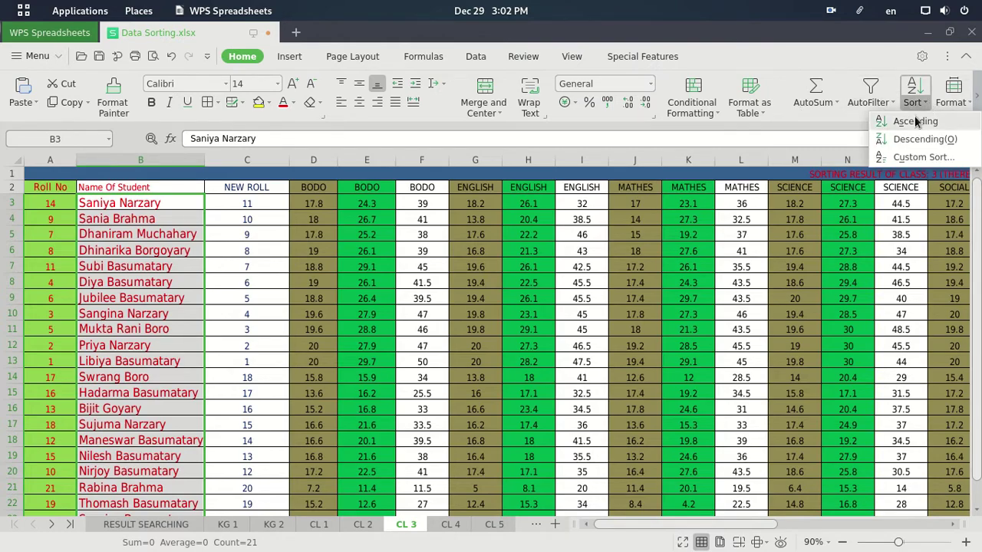
left_click(915, 121)
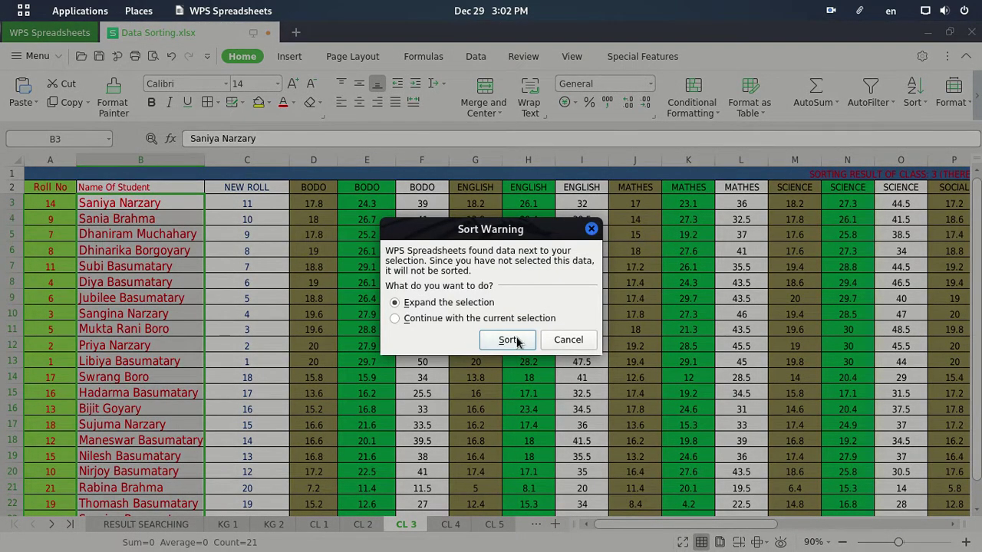
left_click(509, 340)
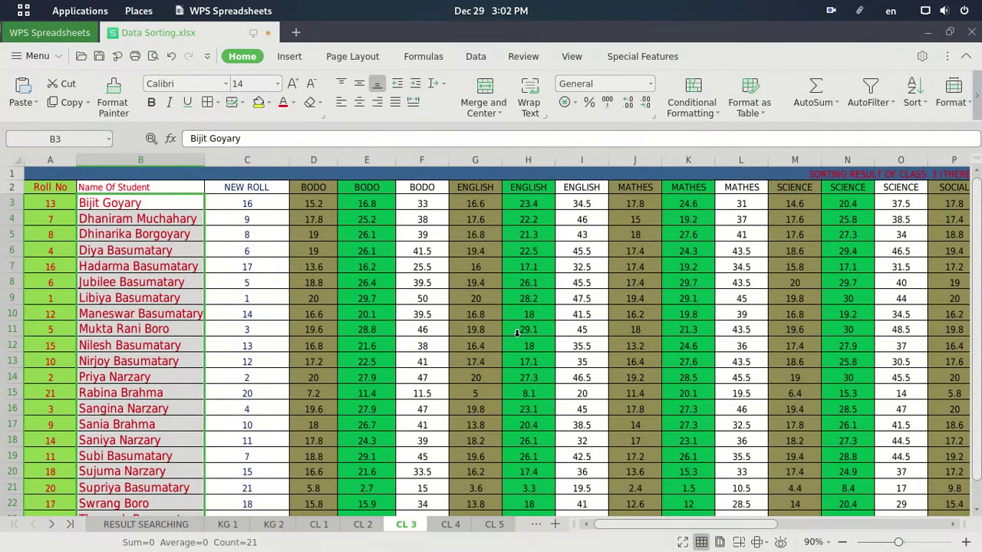
scroll(167, 396, "down", 2)
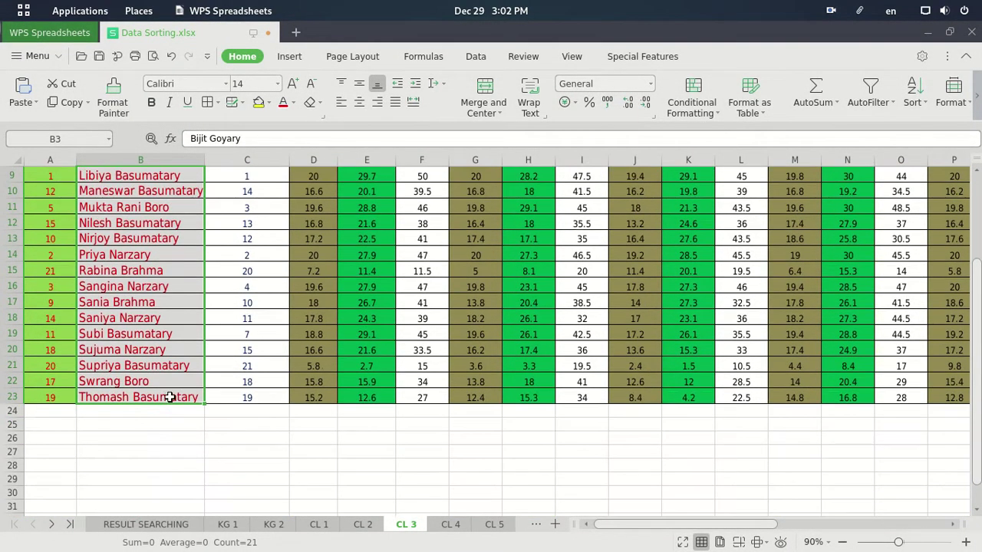
scroll(162, 404, "up", 1)
scroll(162, 404, "up", 2)
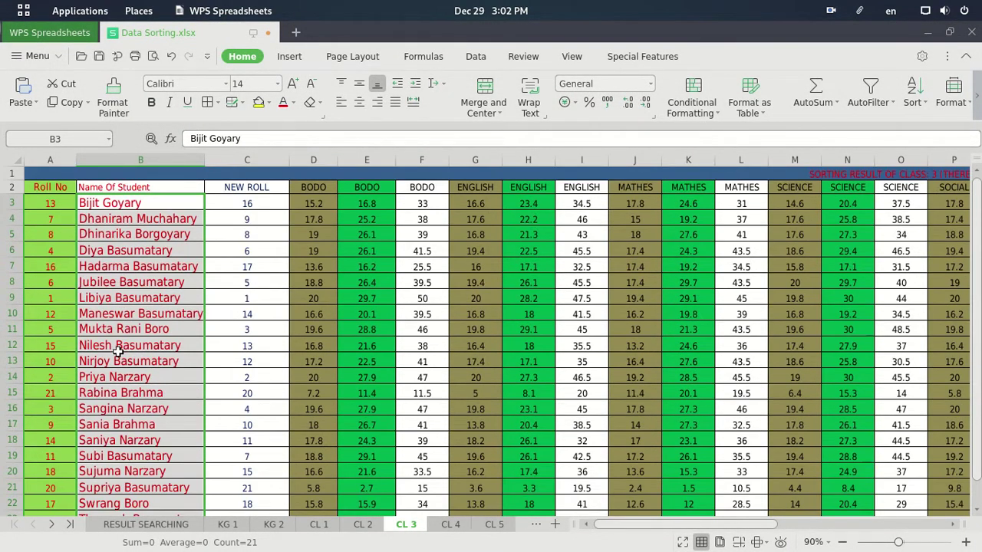
Sort the student records by the Name Of Student column in descending order, expanding the selection to the adjacent data
scroll(125, 452, "down", 3)
scroll(125, 453, "up", 3)
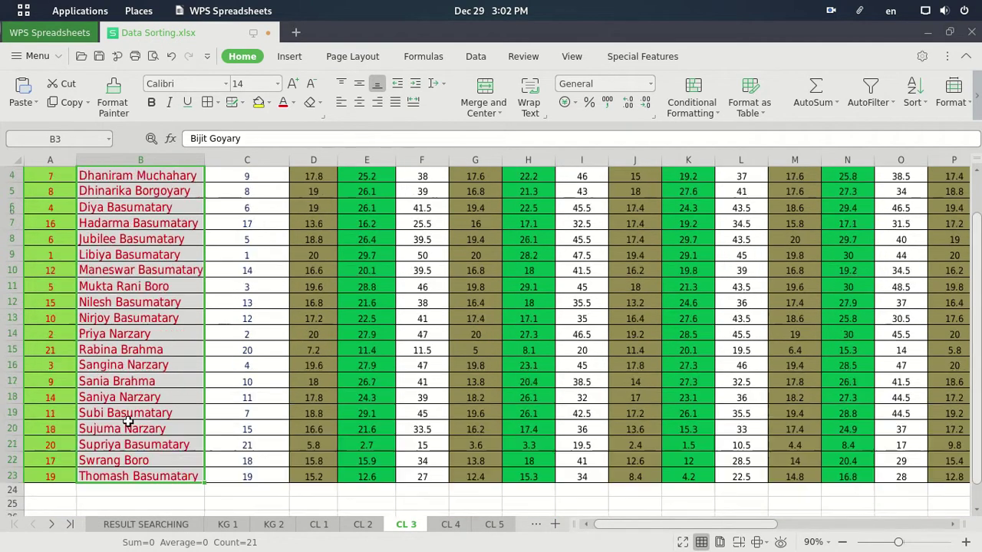
left_click(913, 98)
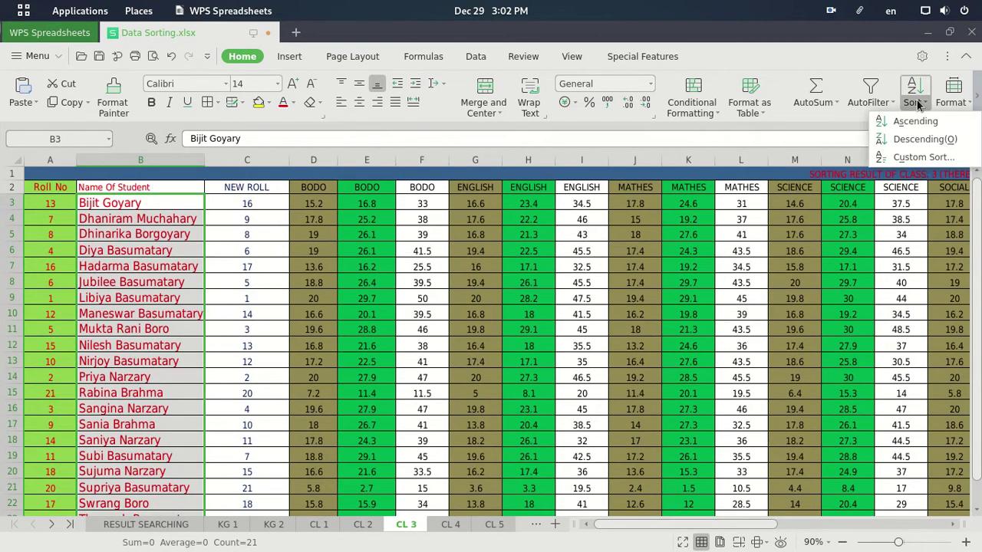
left_click(916, 139)
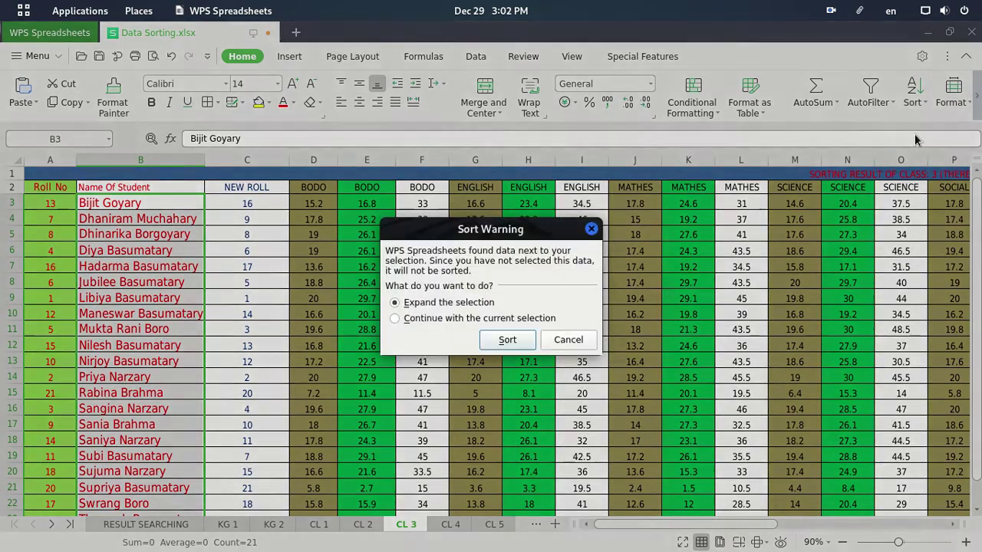
left_click(507, 340)
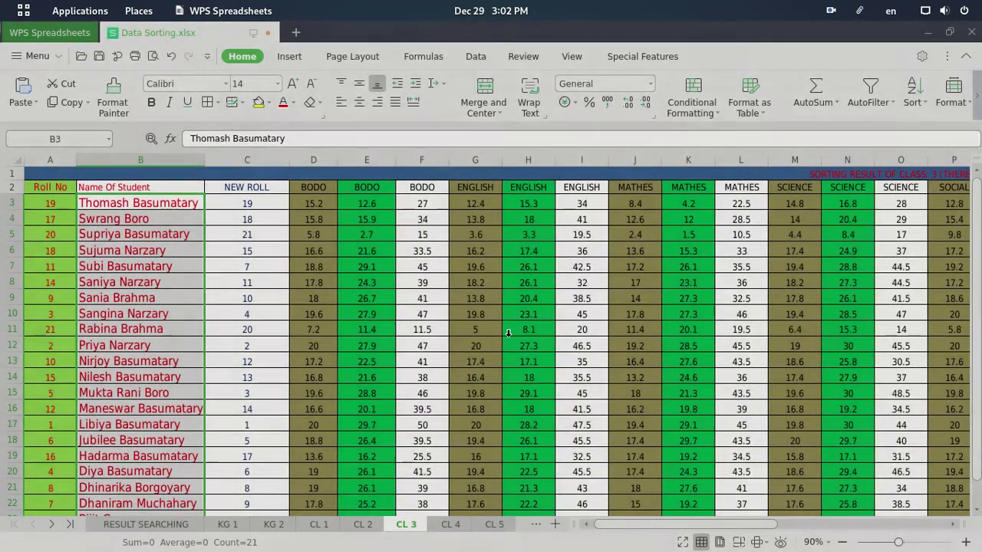
scroll(120, 407, "down", 3)
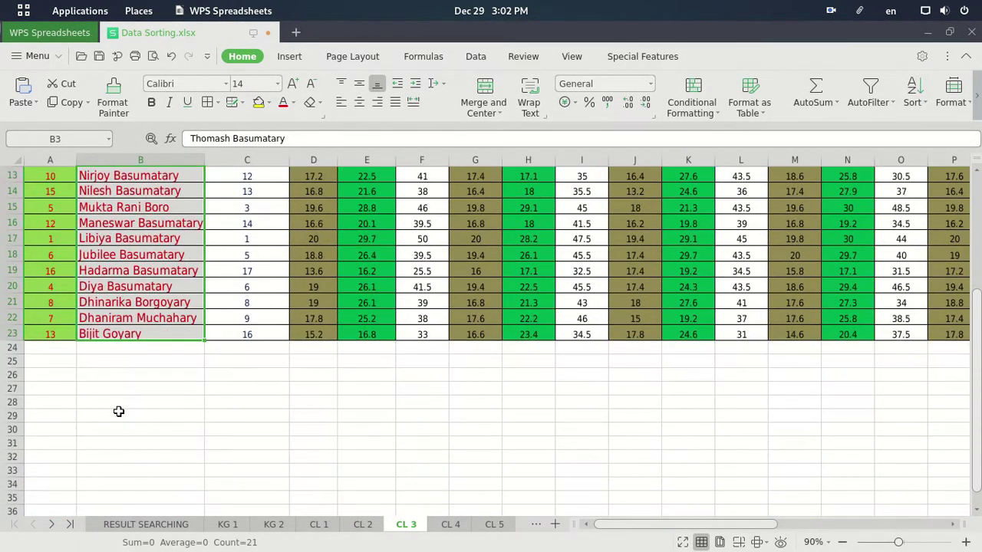
scroll(119, 409, "up", 3)
scroll(119, 410, "down", 3)
scroll(119, 411, "up", 3)
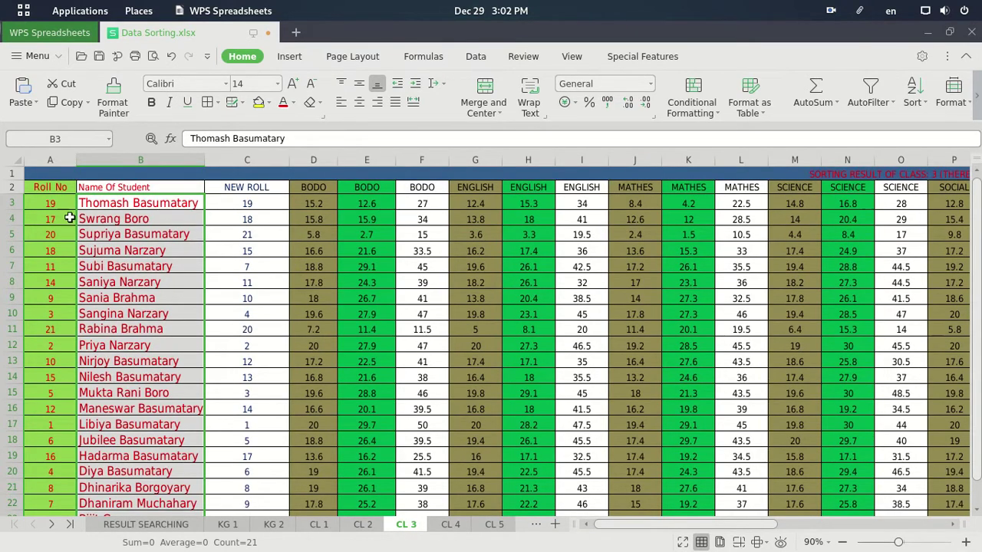
Sort the records by the Roll No column in ascending order, with the selection expanded so each student's row stays together
left_click_drag(53, 203, 38, 510)
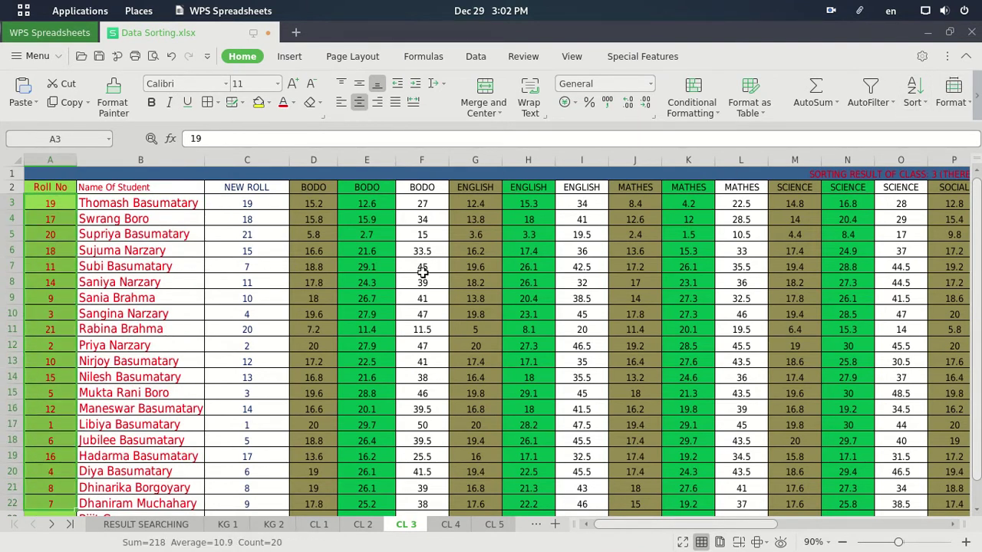
scroll(423, 272, "down", 2)
left_click(924, 107)
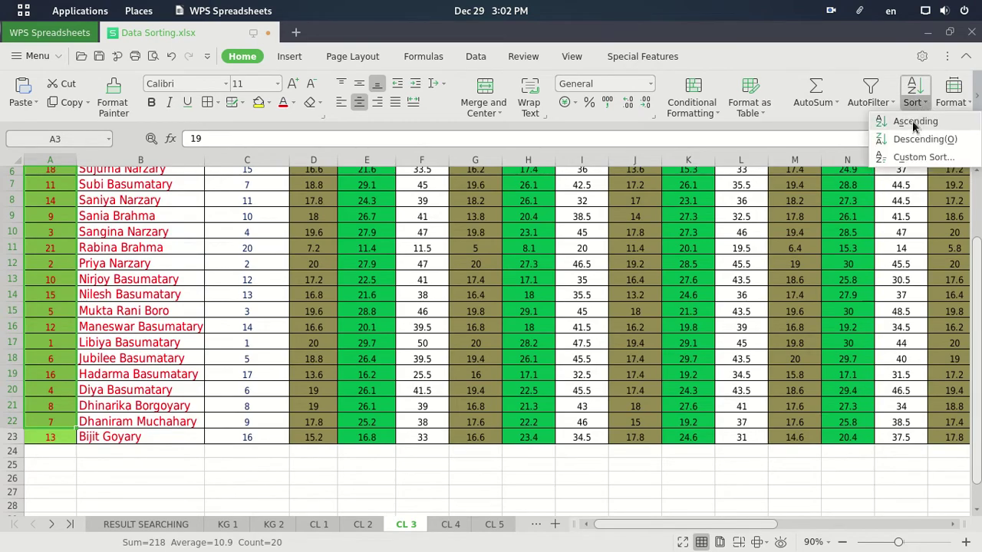
left_click(913, 122)
left_click(507, 340)
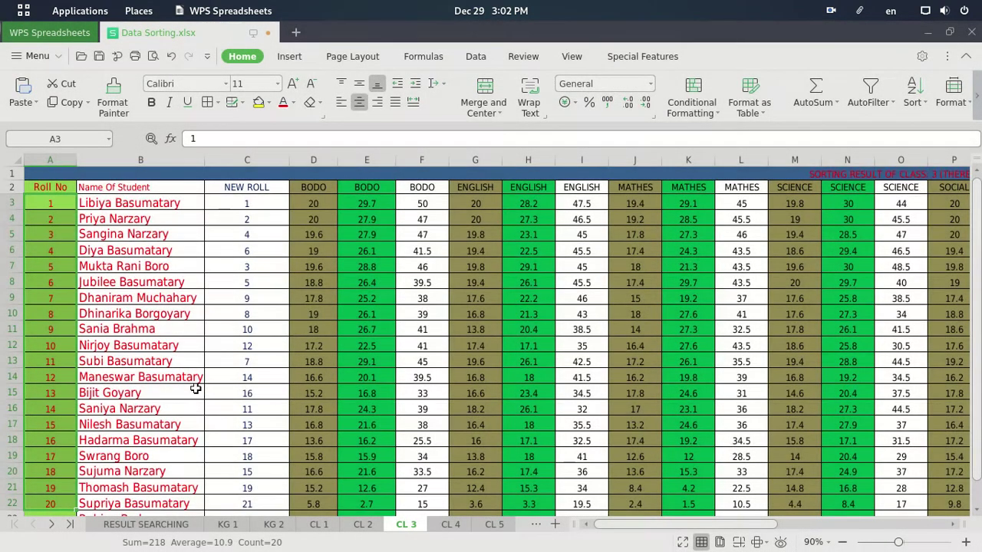
scroll(43, 414, "down", 2)
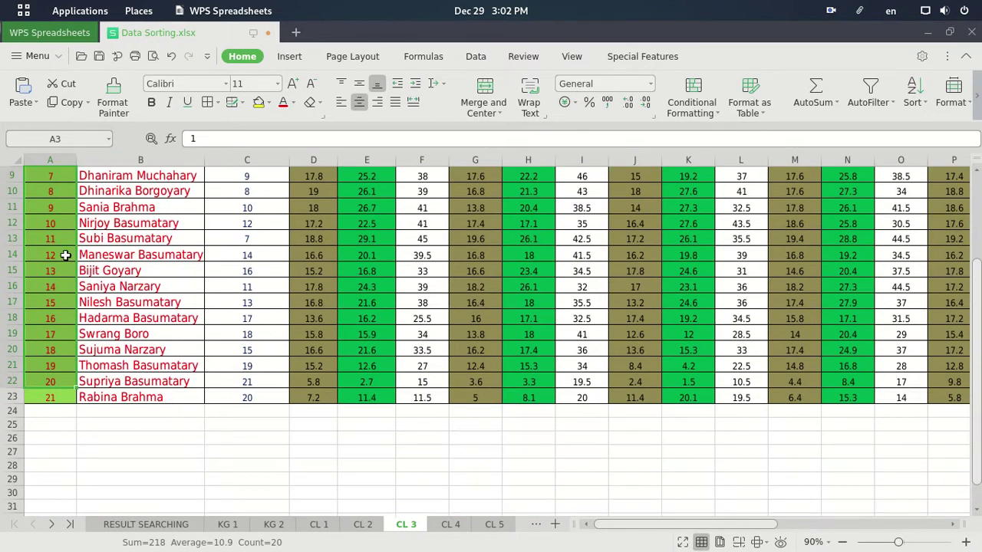
scroll(299, 314, "up", 3)
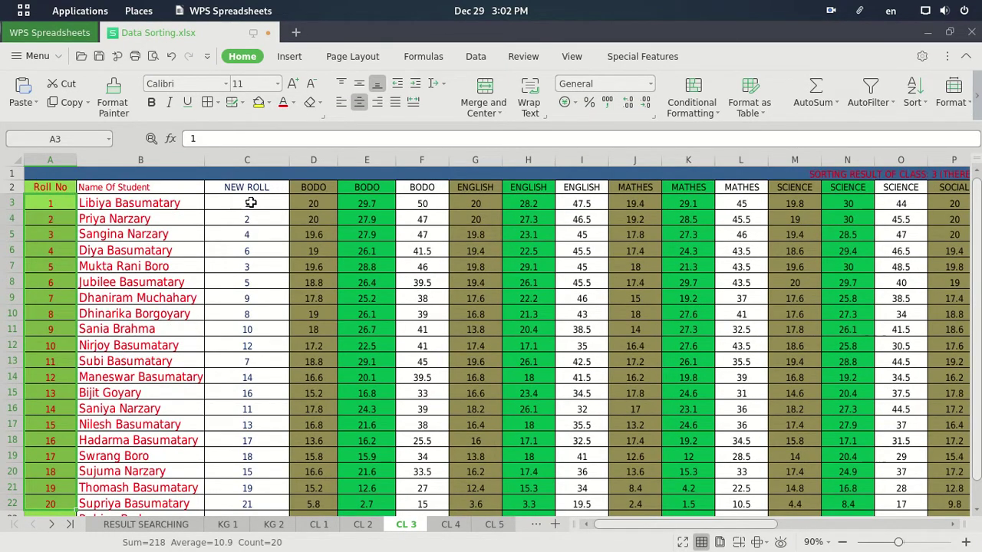
Sort the records by the NEW ROLL column in ascending order, expanding the selection to the neighbouring columns
left_click_drag(251, 201, 266, 501)
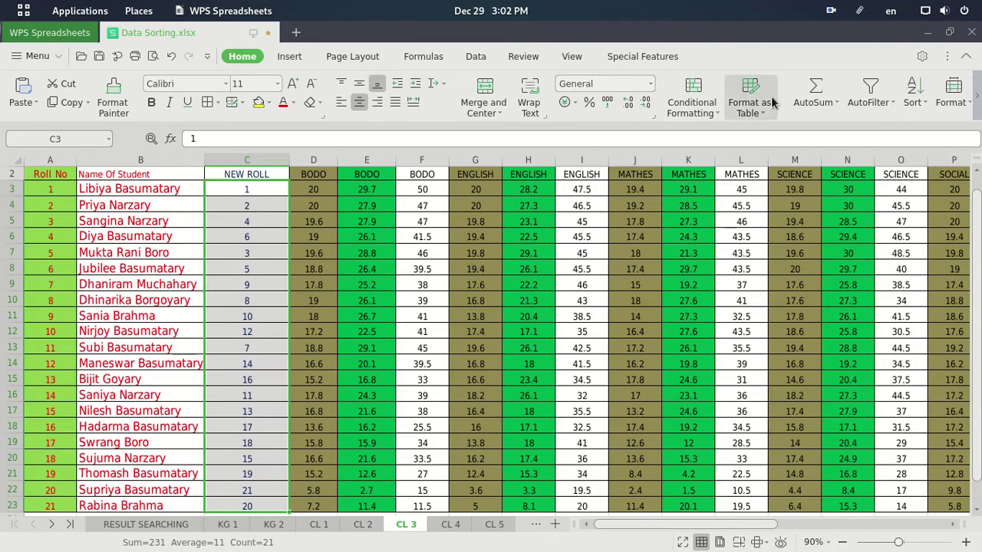
left_click(922, 105)
left_click(913, 121)
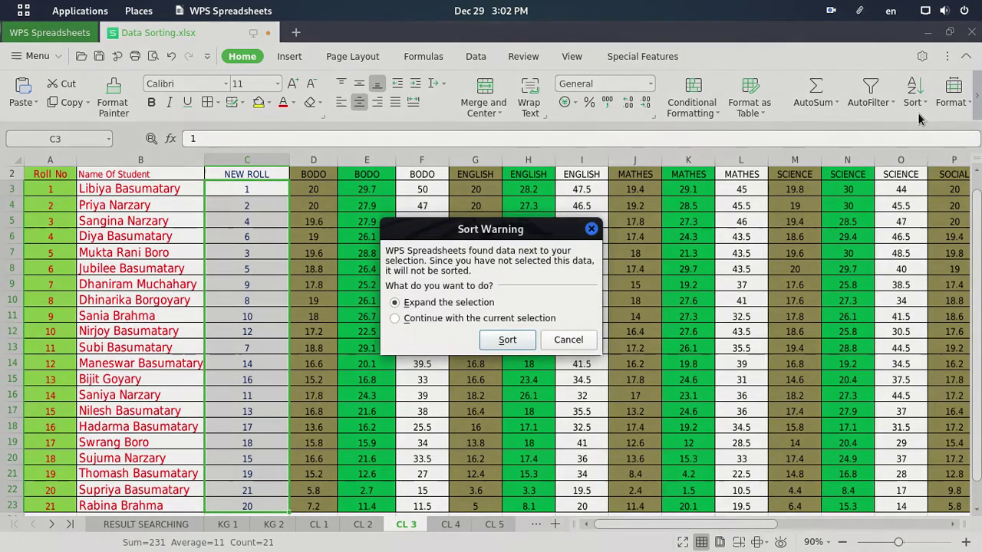
left_click(508, 340)
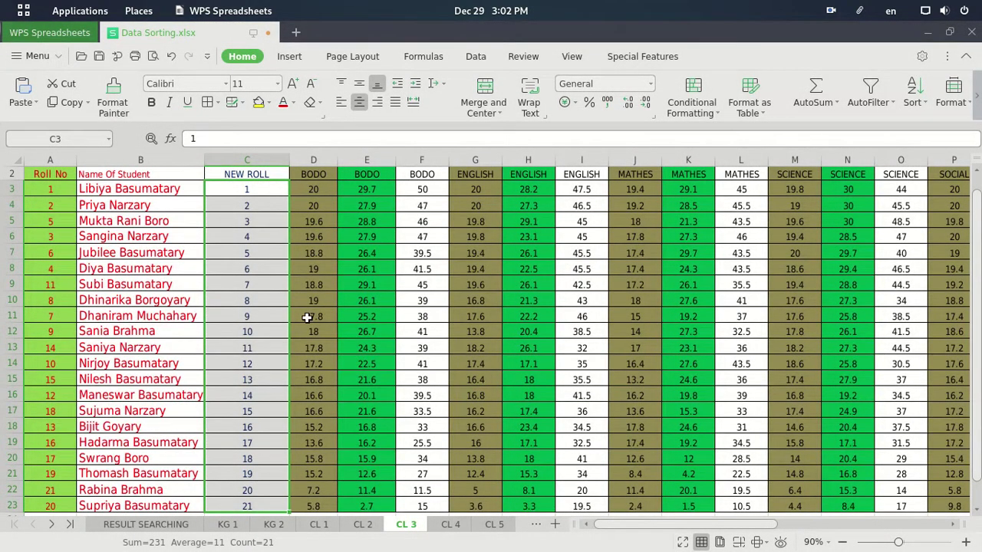
scroll(307, 317, "down", 3)
scroll(305, 318, "up", 1)
scroll(304, 318, "up", 2)
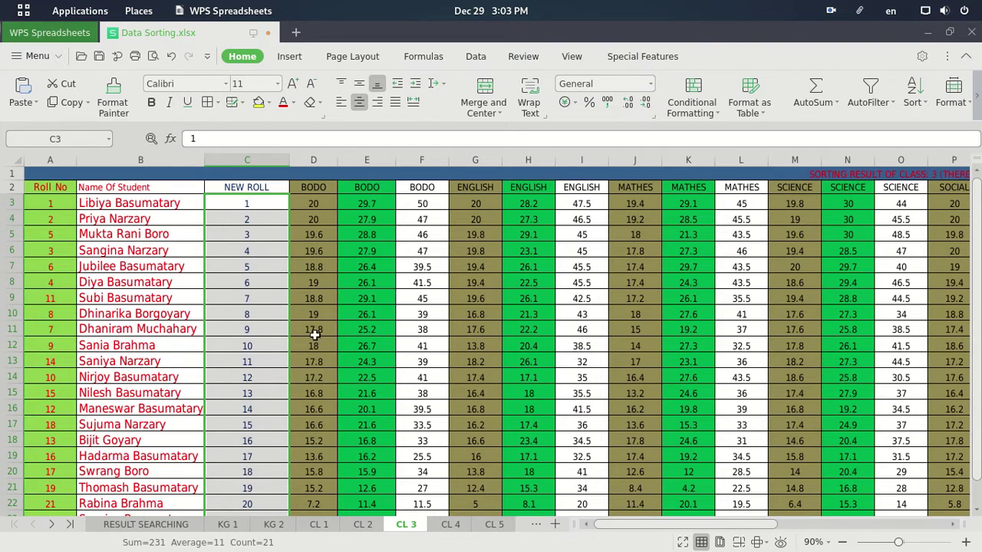
mouse_move(632, 527)
left_mouse_down()
mouse_move(814, 535)
mouse_move(637, 529)
left_mouse_up()
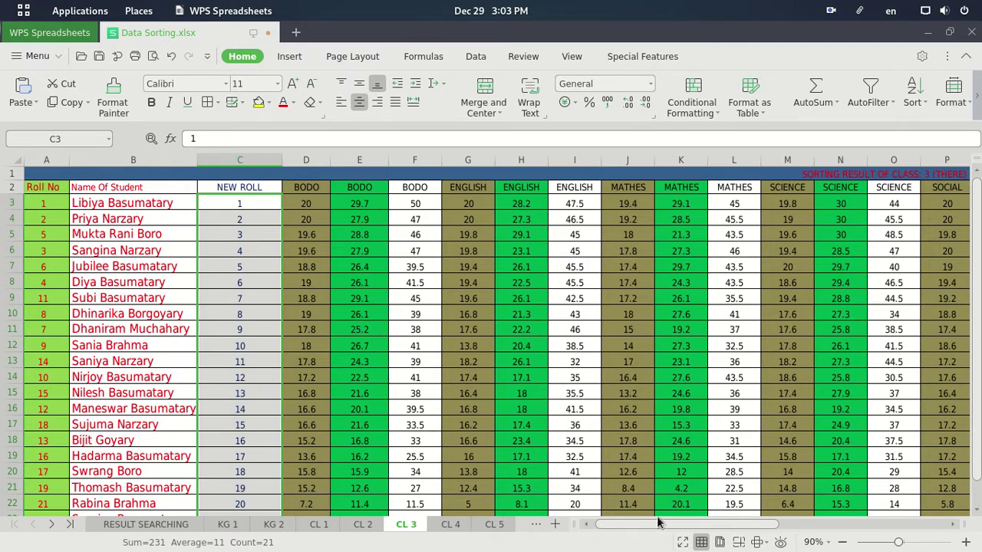
left_click_drag(644, 526, 614, 516)
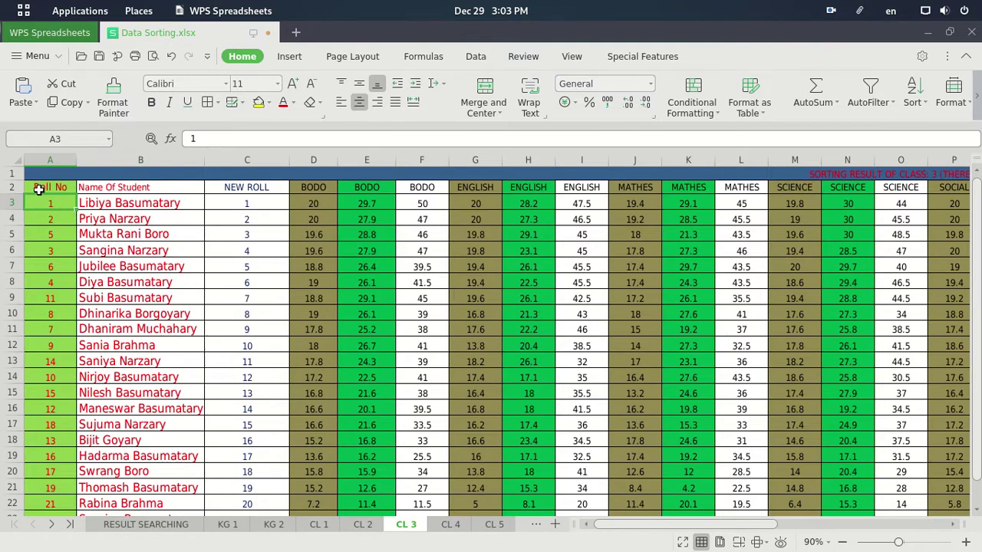
Start a custom sort on the table from the Roll No header through GRADE, sorting by Name Of Student values from Largest to Smallest
left_click_drag(38, 189, 932, 476)
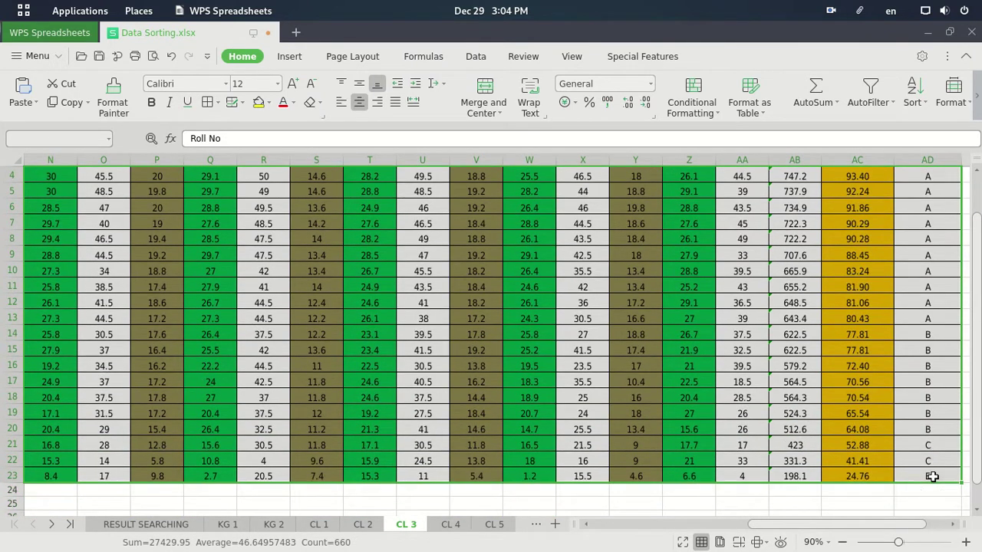
left_click(924, 106)
left_click(917, 151)
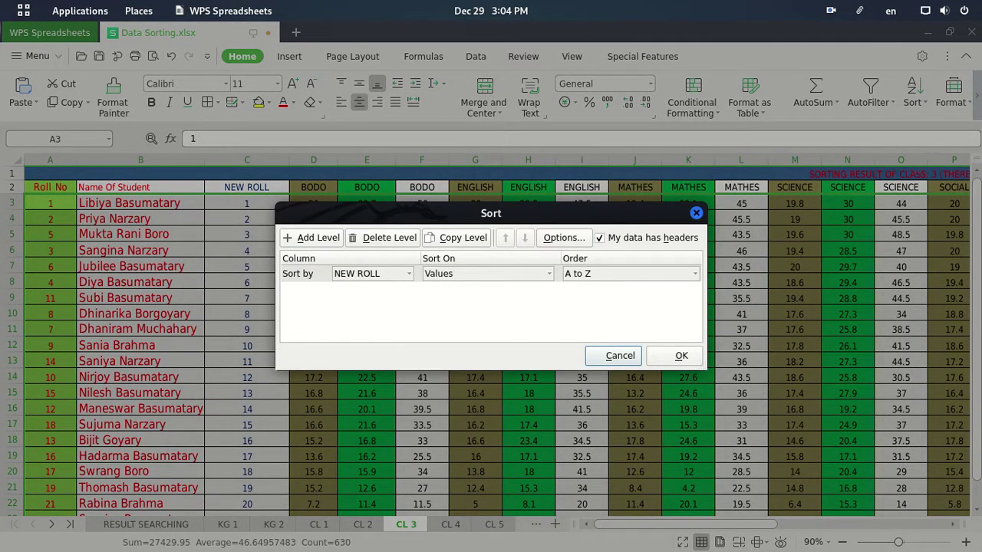
left_click_drag(413, 213, 419, 195)
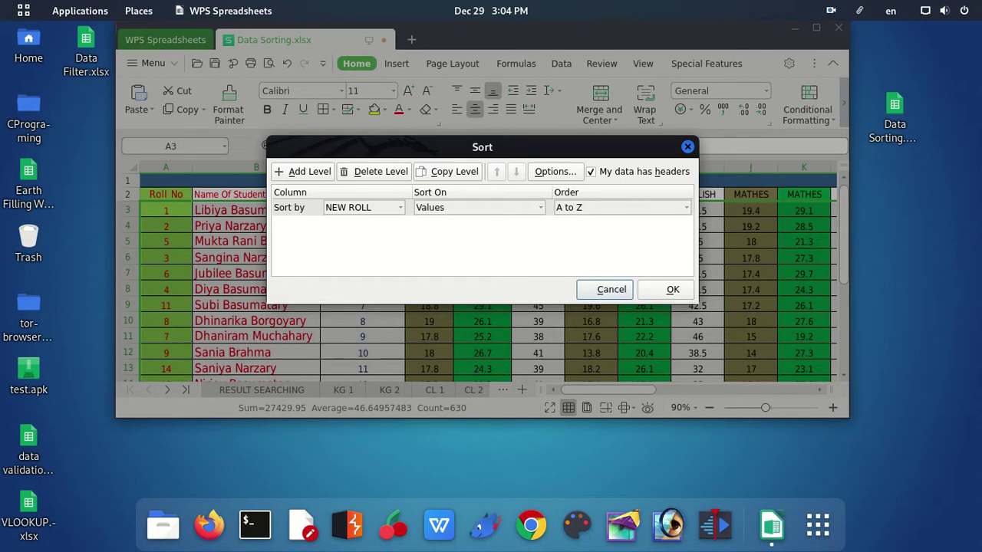
left_click_drag(521, 147, 524, 195)
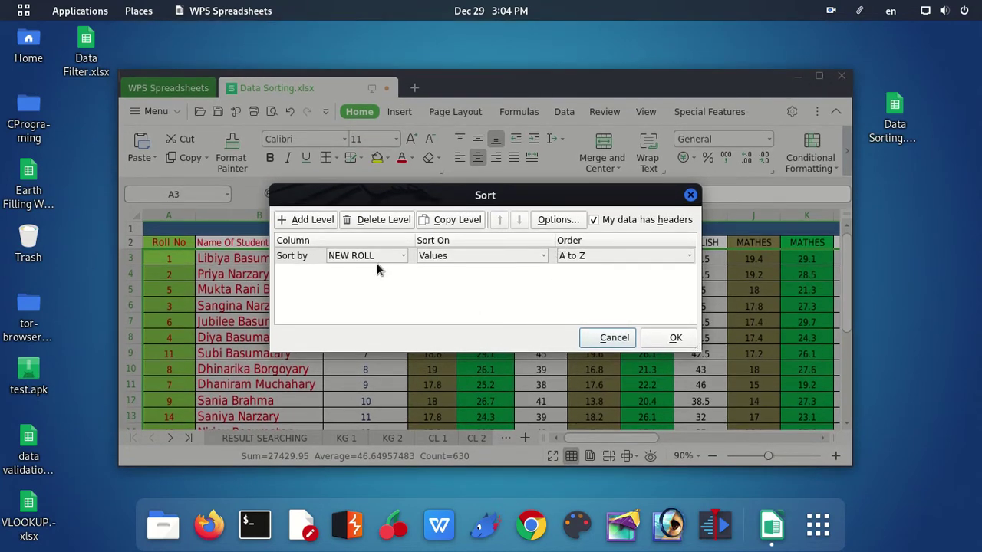
left_click(402, 258)
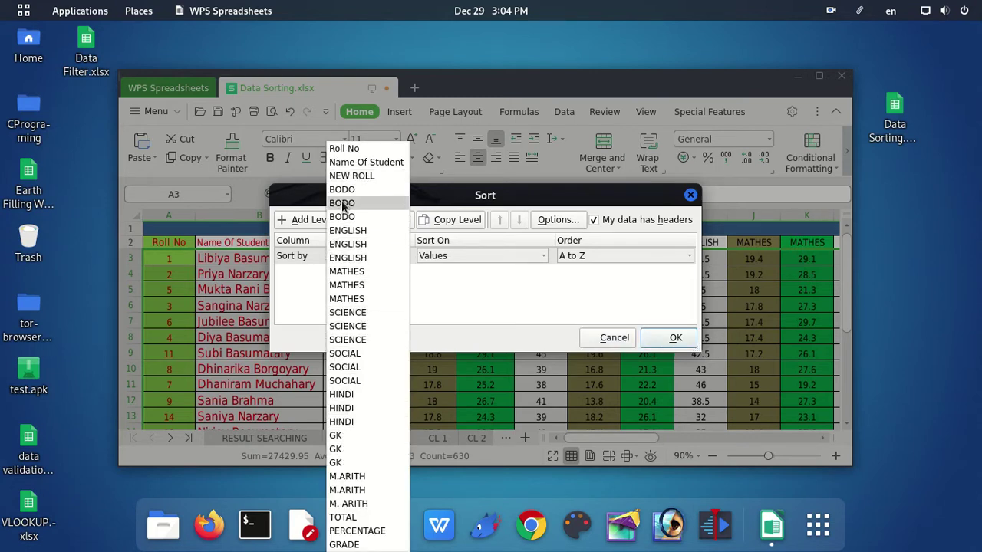
left_click(357, 162)
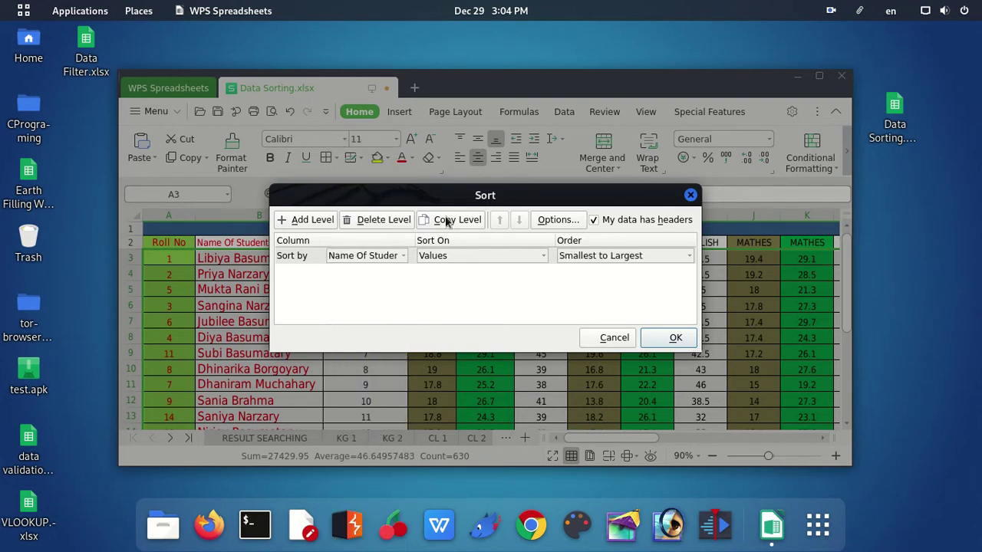
left_click(682, 261)
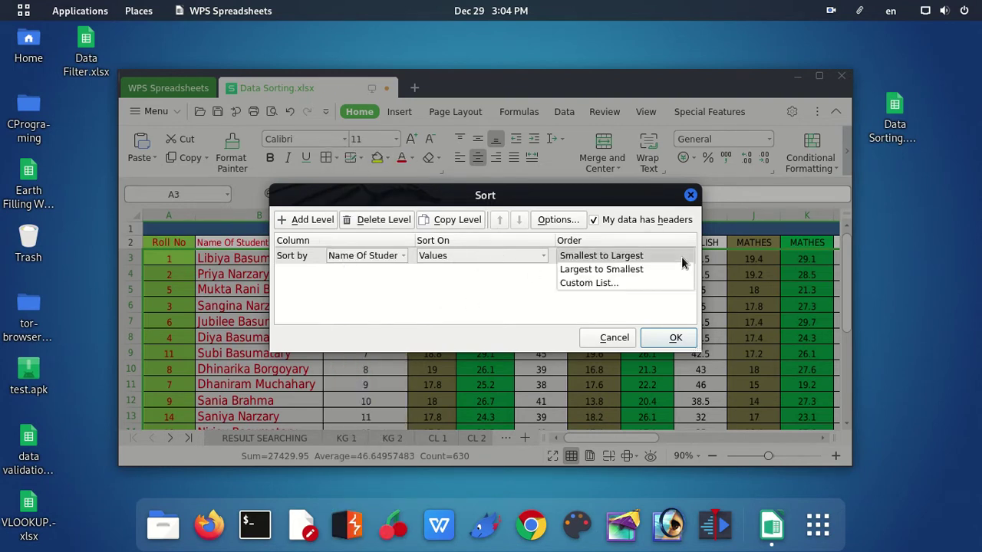
left_click(621, 270)
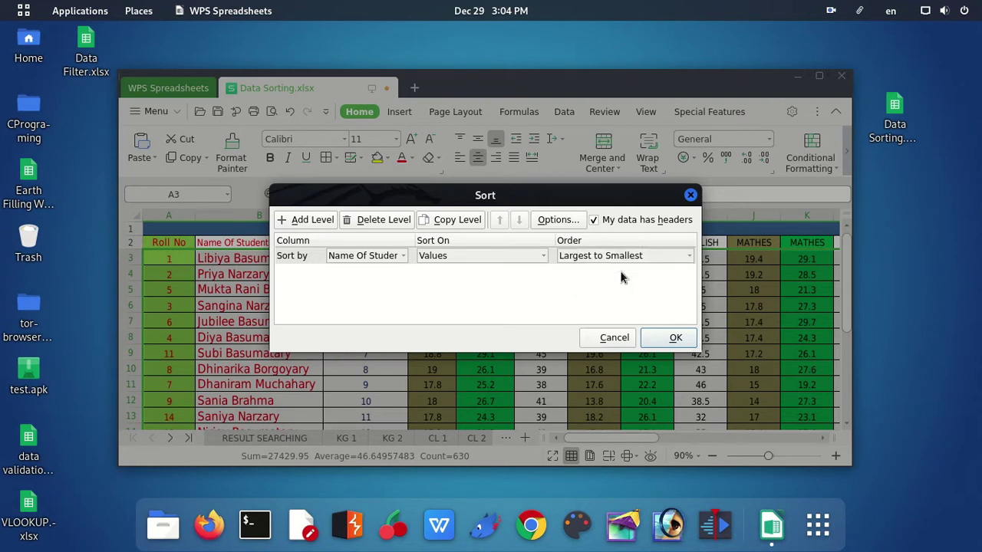
Add a second sort level by PERCENTAGE values, ordered Largest to Smallest
left_click(304, 221)
left_click(400, 273)
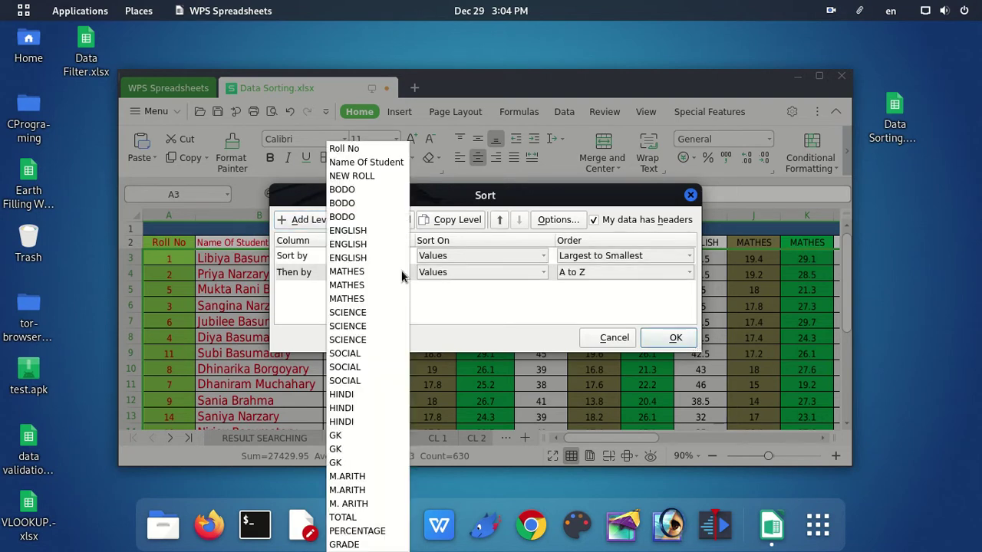
left_click(349, 531)
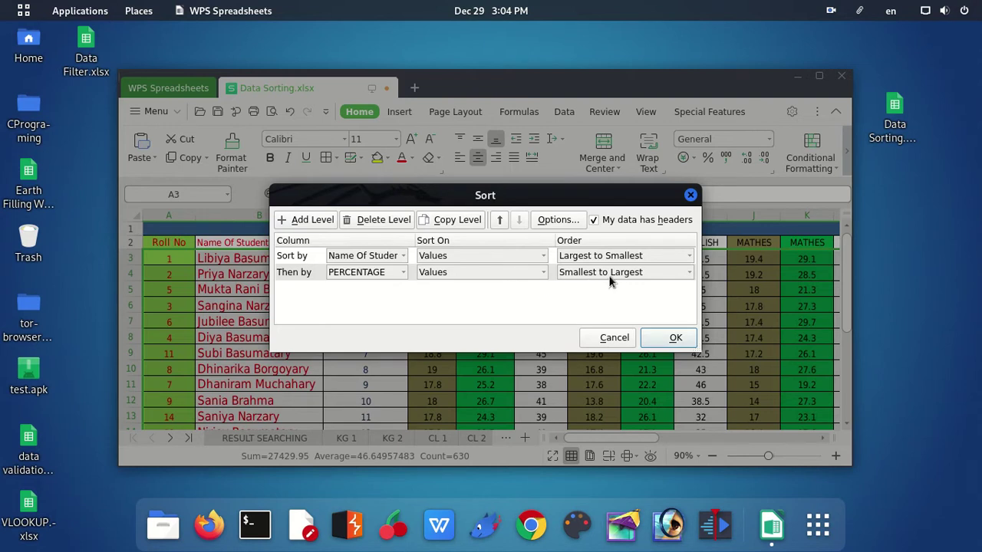
left_click(687, 273)
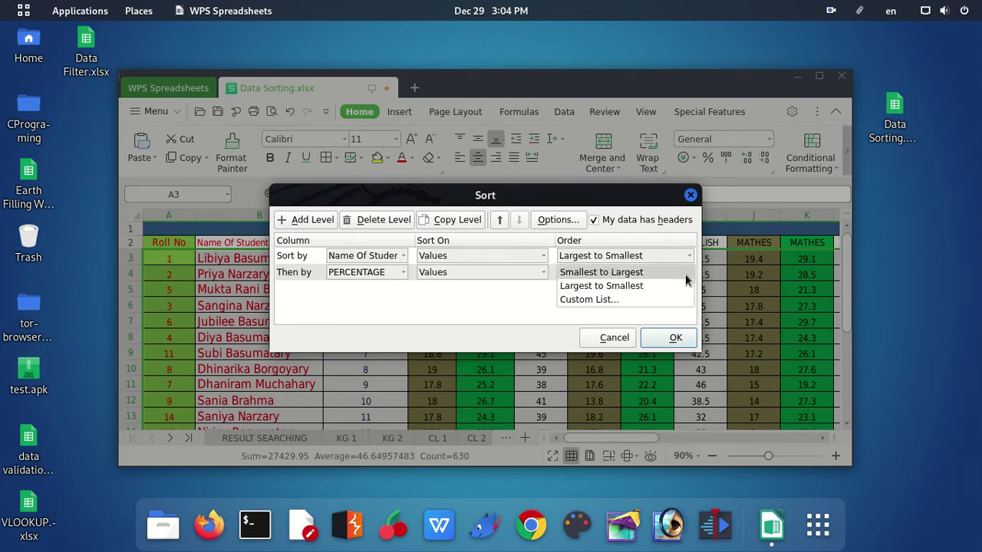
left_click(603, 284)
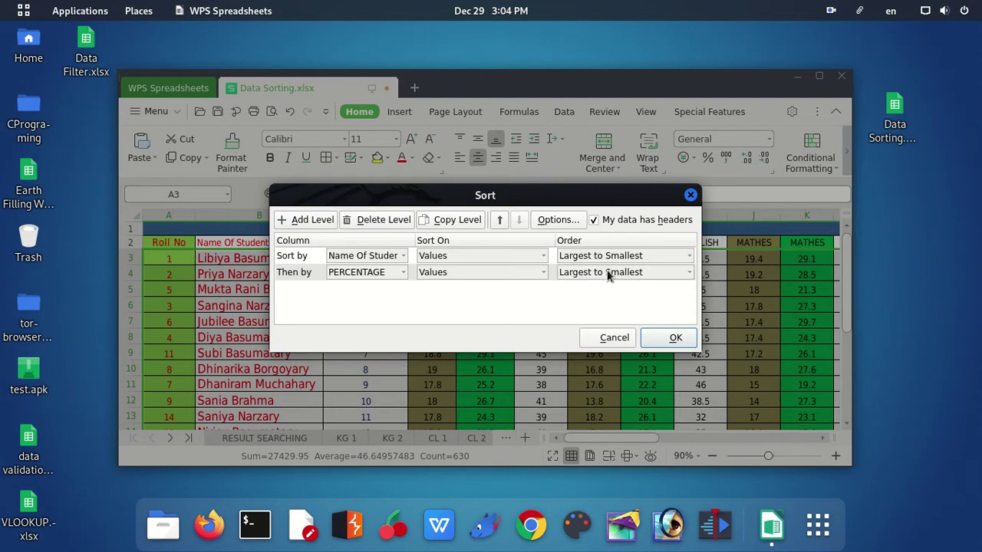
left_click(607, 276)
left_click(588, 260)
Apply the two-level custom sort and review the rows across to the GRADE column with the window maximized
left_click(667, 339)
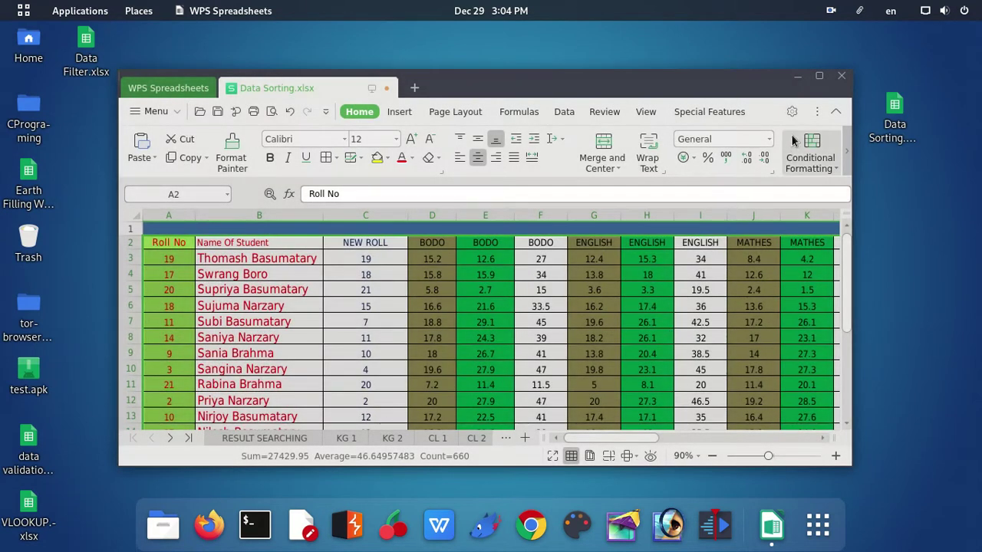
left_click(818, 76)
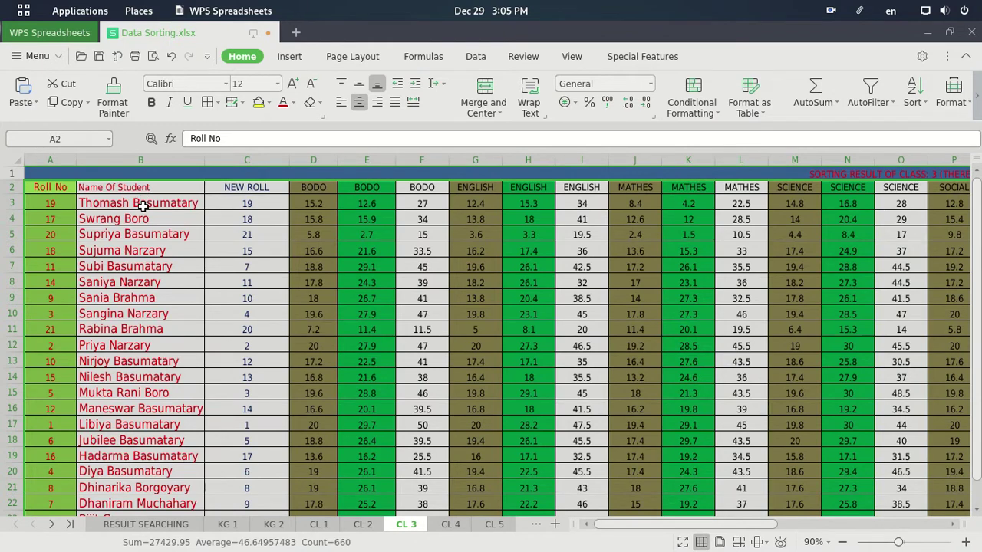
scroll(157, 418, "down", 3)
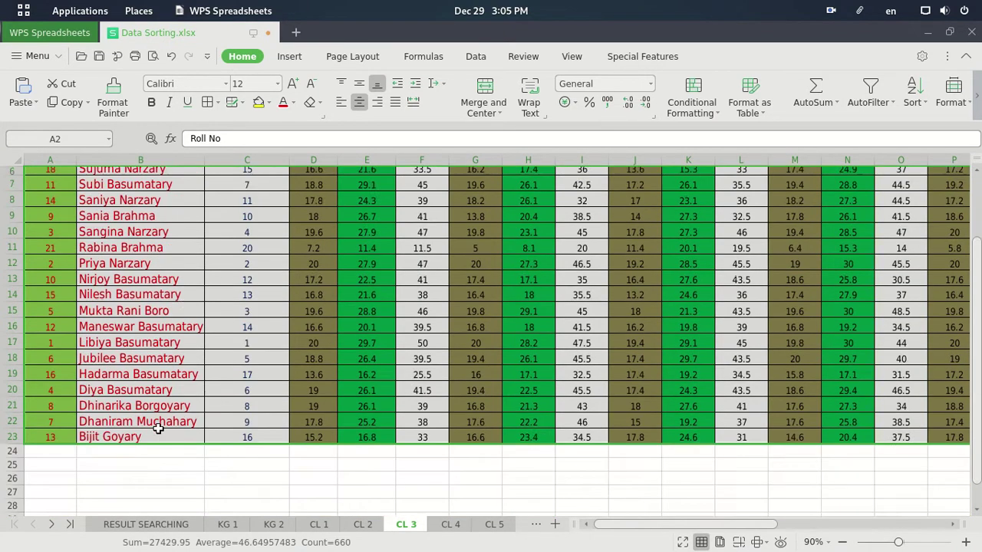
scroll(152, 414, "up", 3)
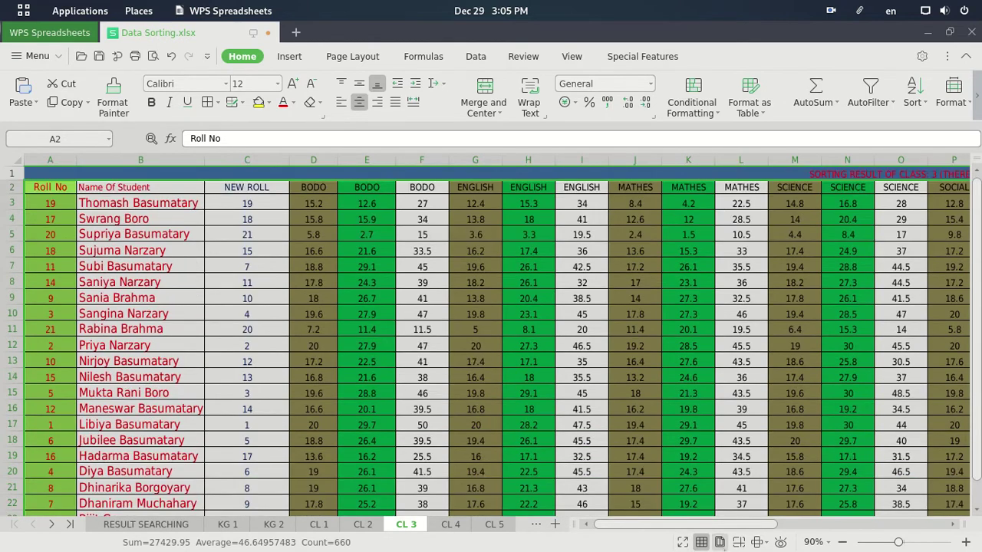
left_click_drag(694, 528, 876, 520)
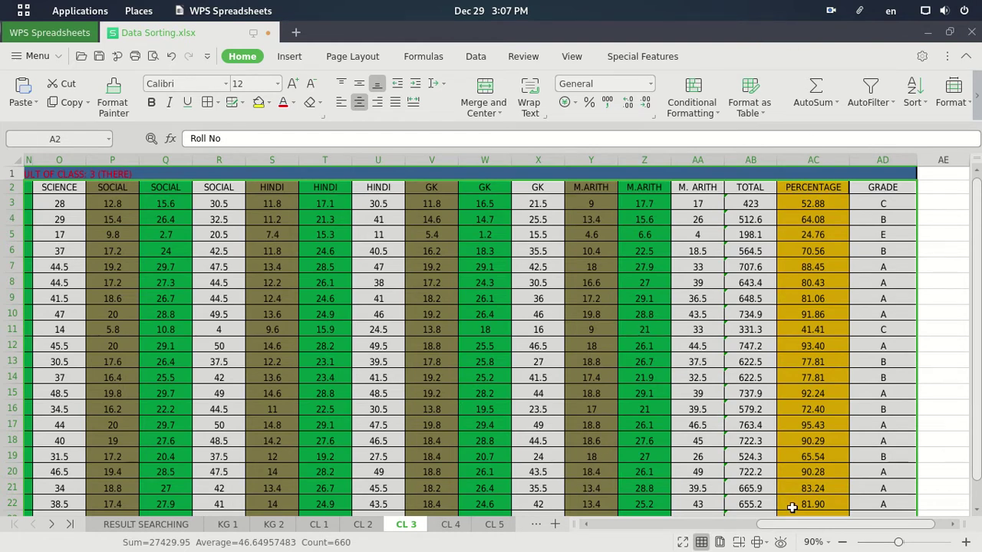
mouse_move(821, 527)
left_mouse_down()
mouse_move(664, 538)
mouse_move(683, 527)
mouse_move(828, 522)
left_mouse_up()
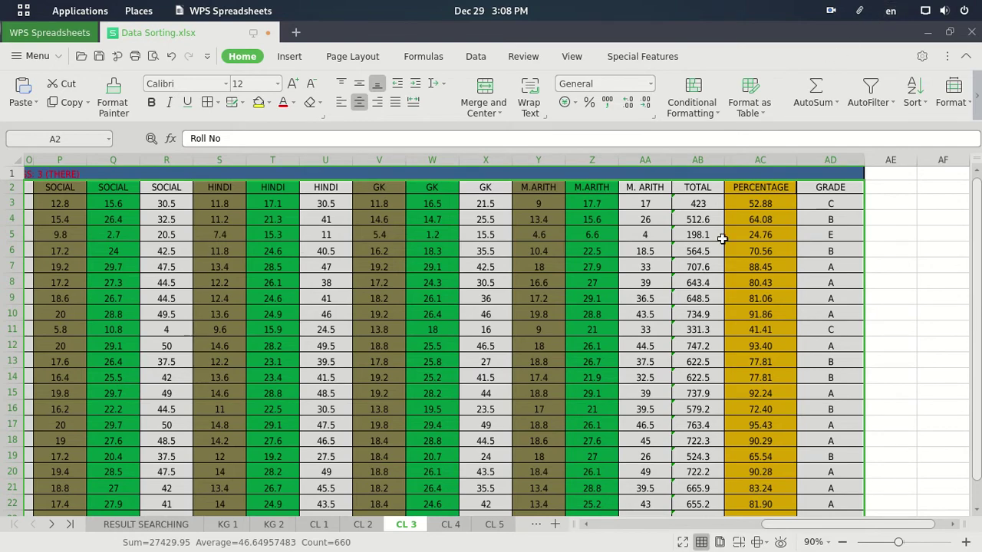
left_click_drag(842, 529, 673, 528)
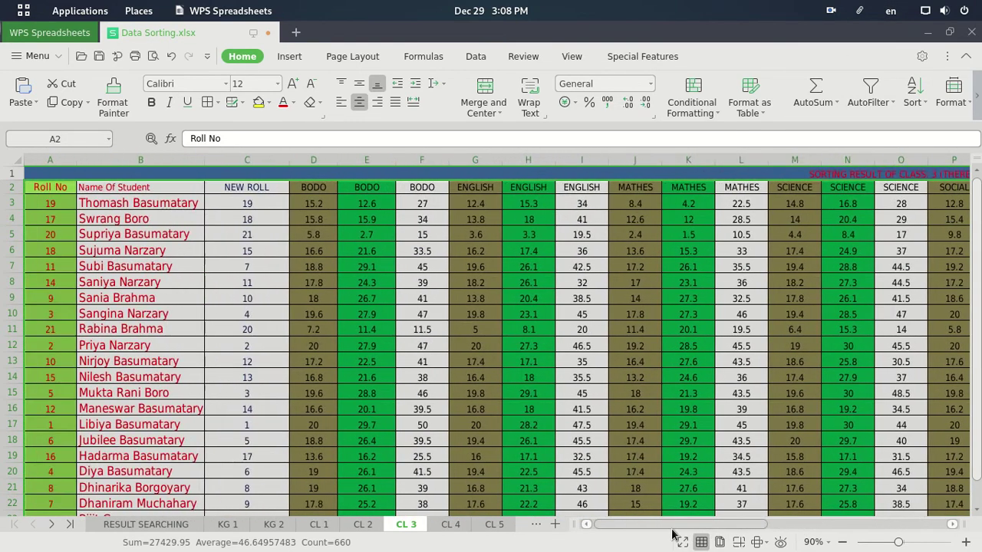